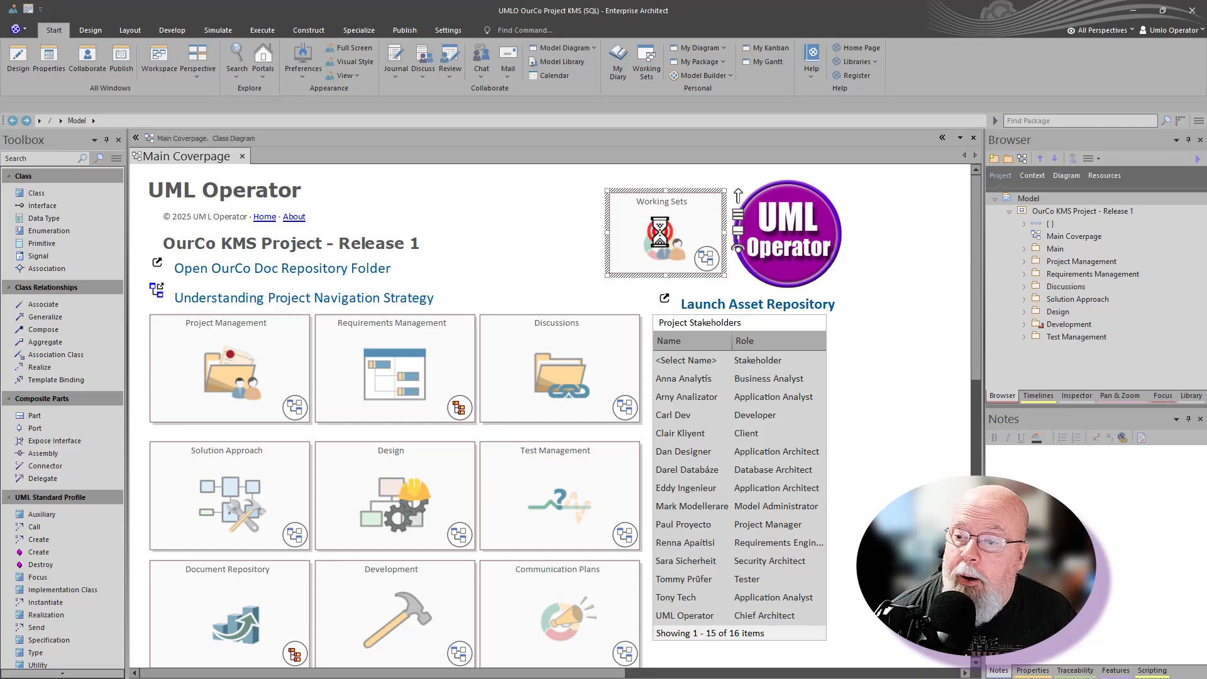
Open the working set's diagrams as tabs, return to Main Coverpage, and select the Model root
double_click(235, 365)
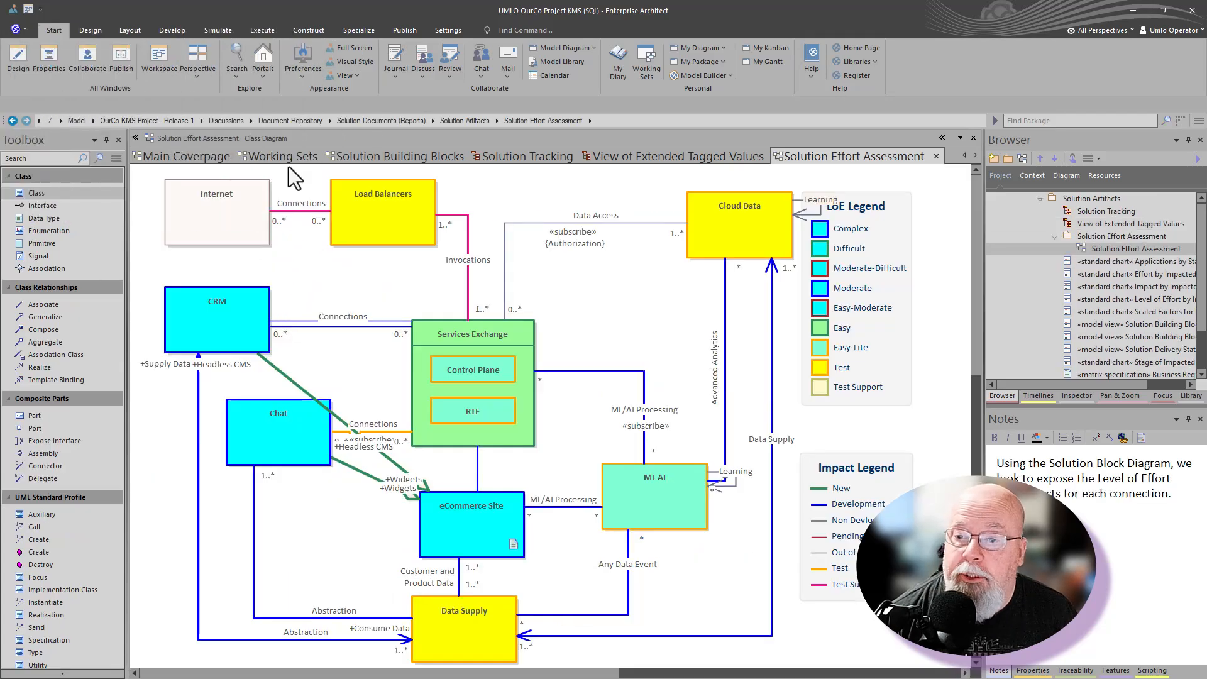
left_click(217, 157)
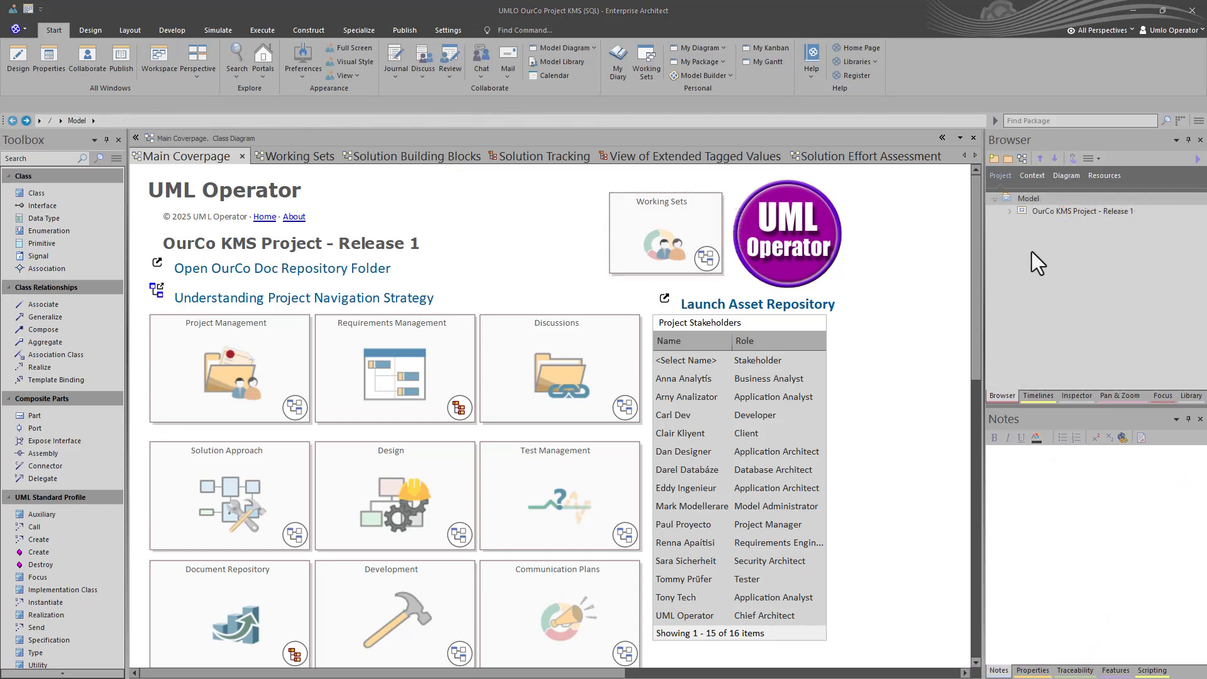
left_click(1031, 251)
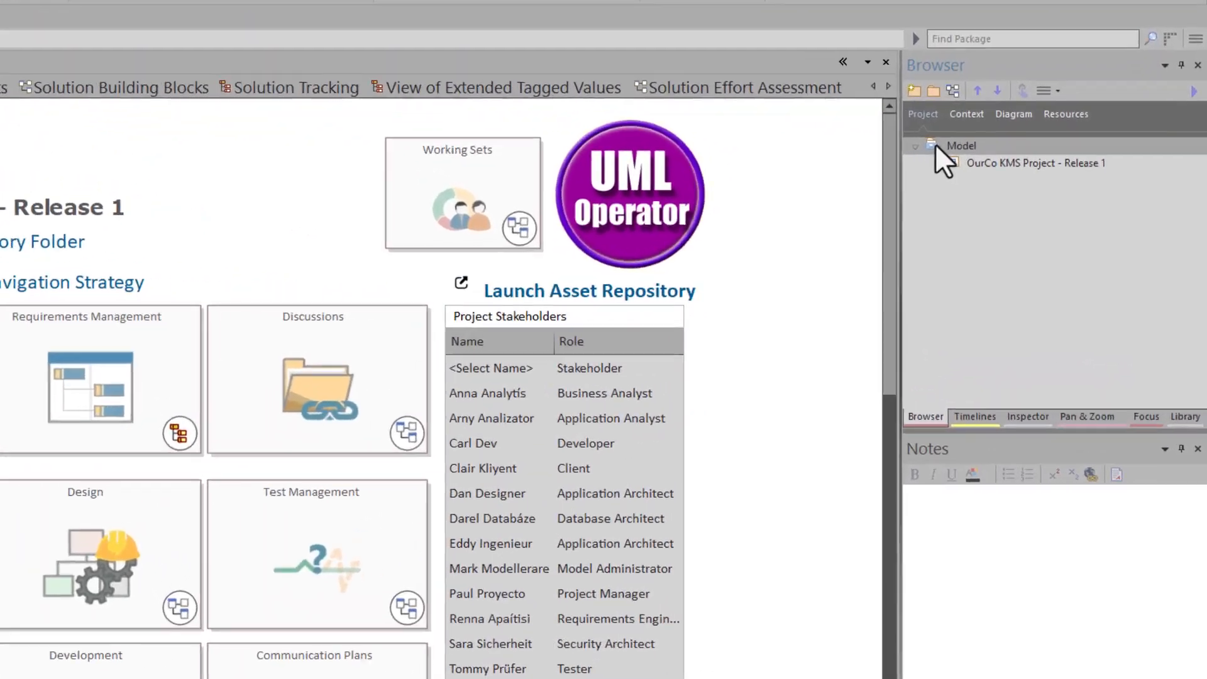
Add a new root node named Teams to the model and select it
right_click(1009, 198)
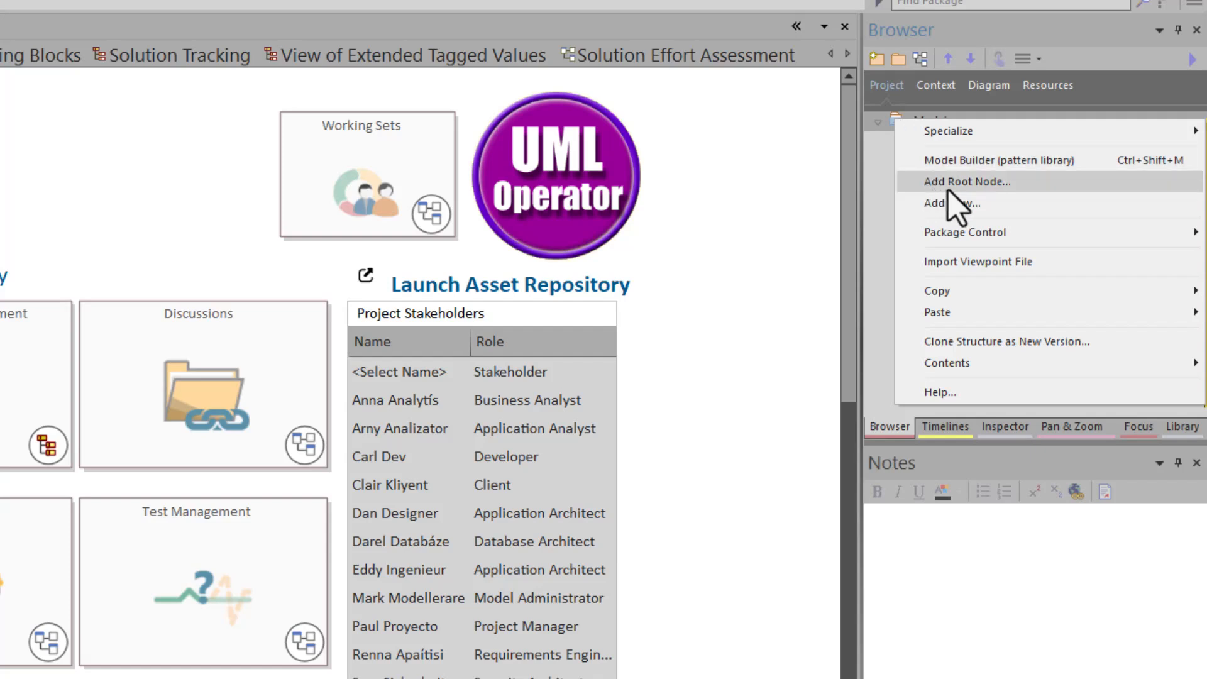
left_click(966, 187)
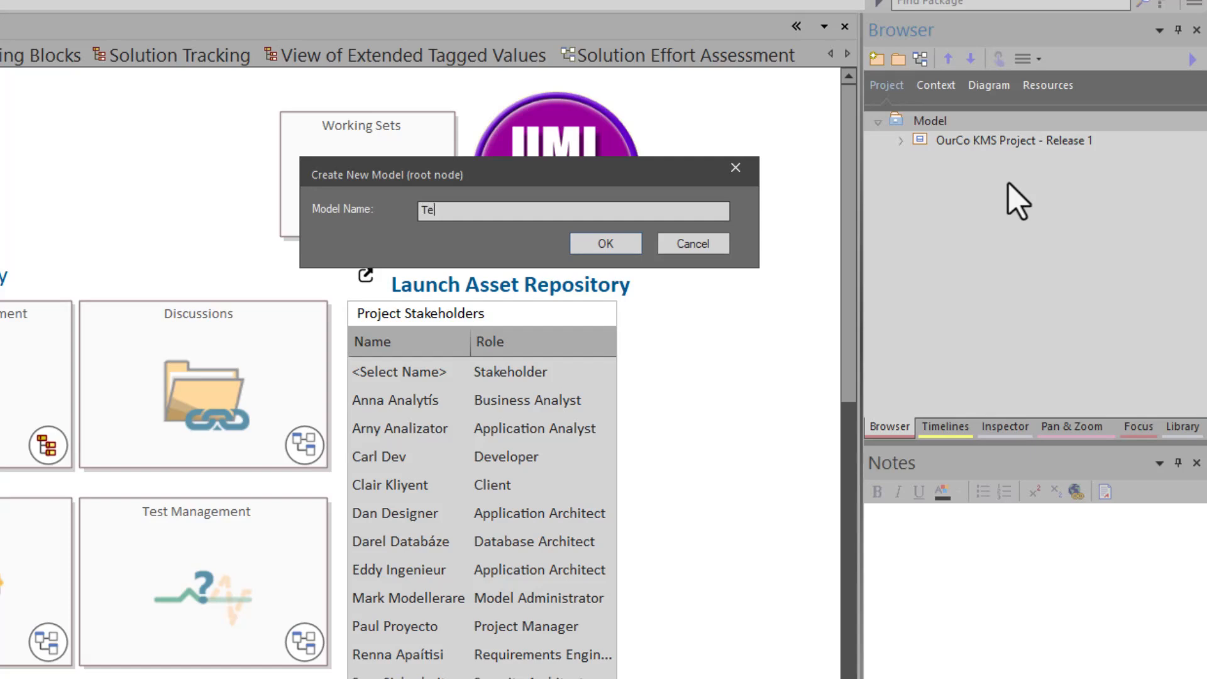
type("Teams")
left_click(628, 242)
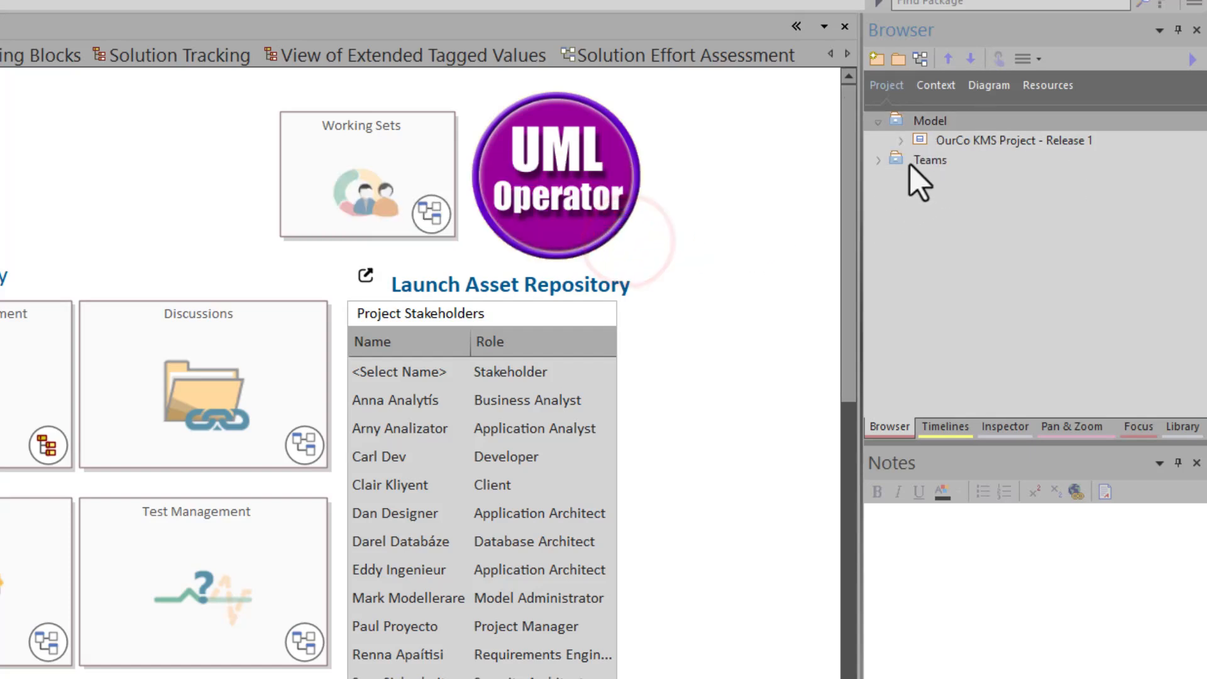
left_click(879, 160)
left_click(913, 167)
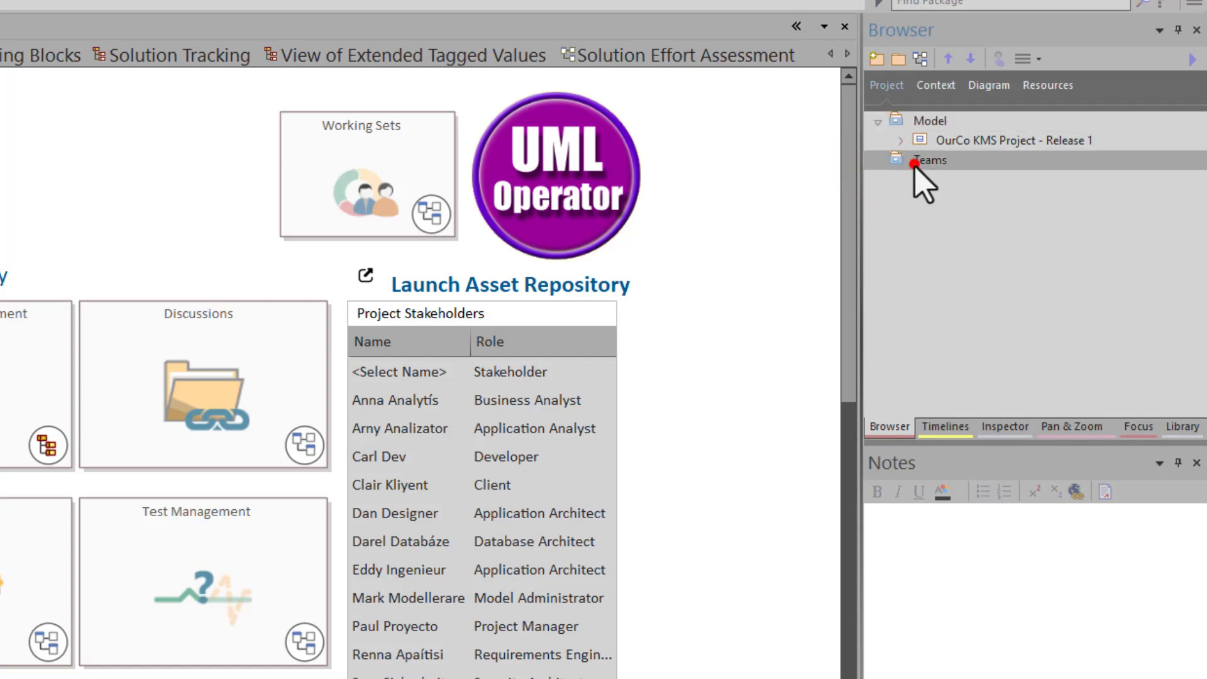
left_click(878, 121)
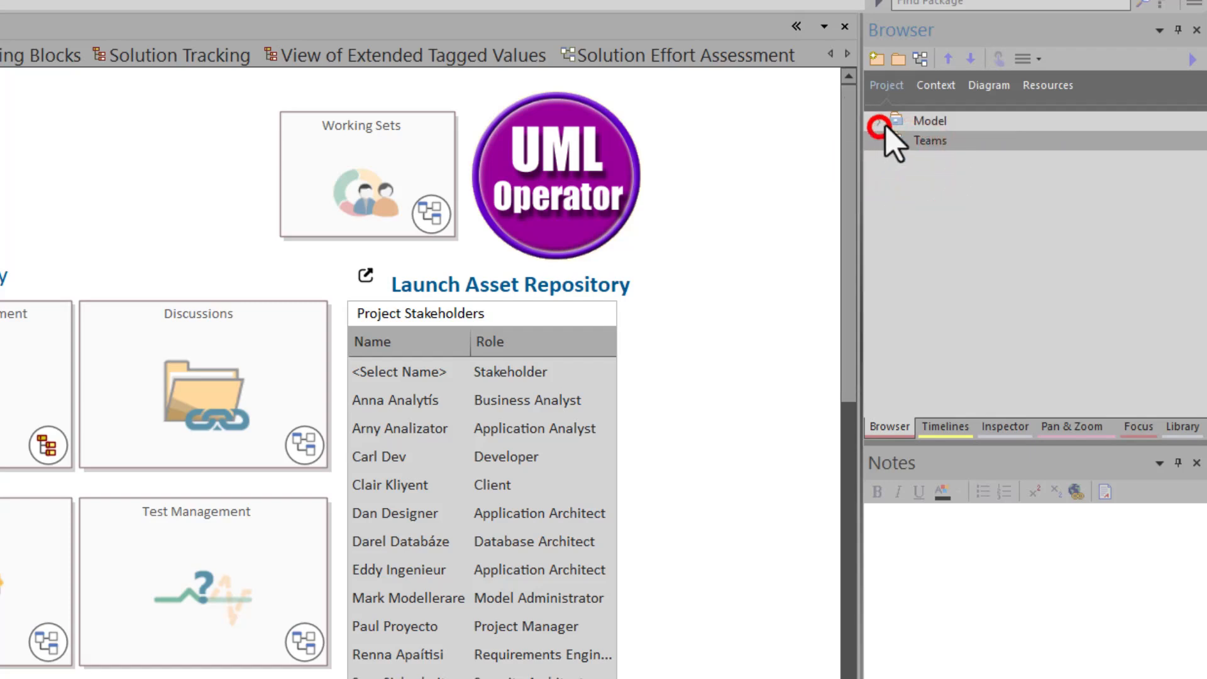
left_click(901, 141)
Create a UMLO package under Teams with an empty UMLO diagram
left_click(898, 59)
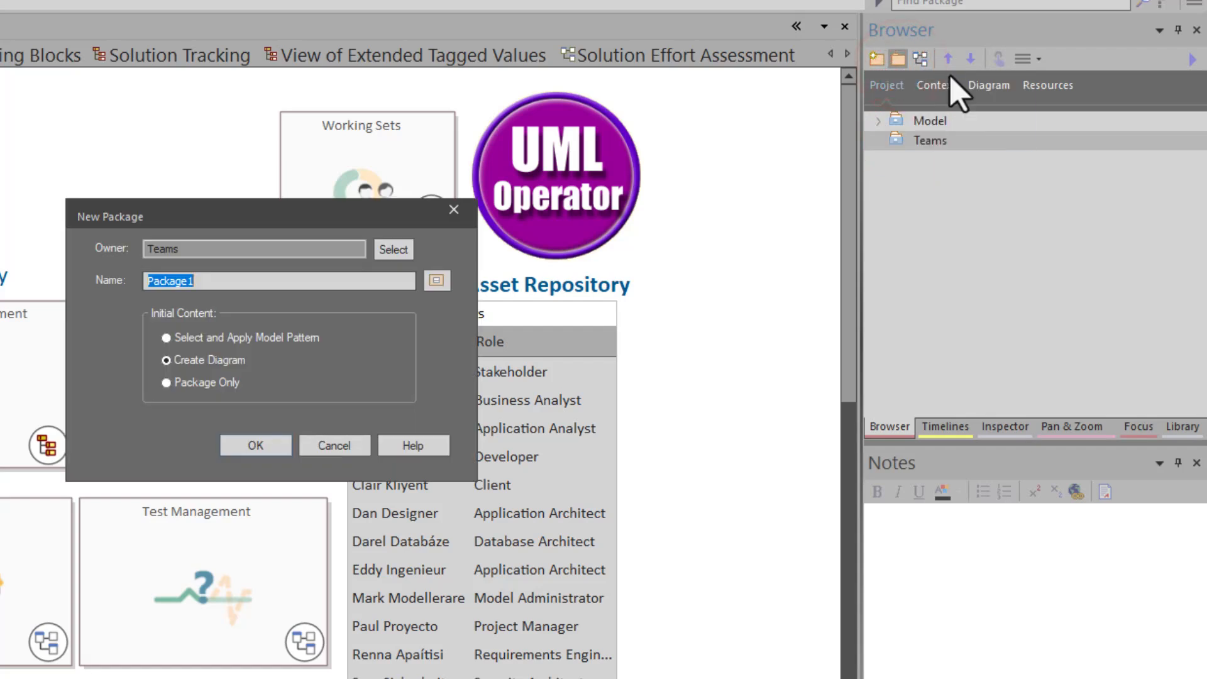
type("UMLO")
key("Return")
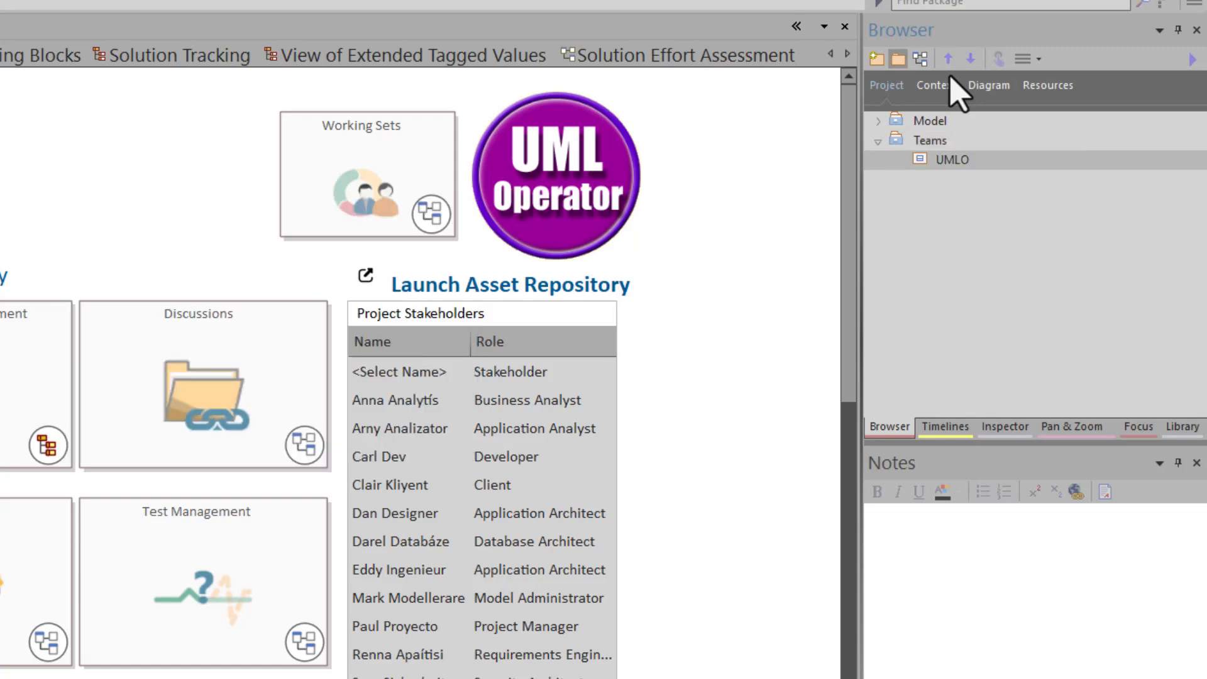
left_click(919, 59)
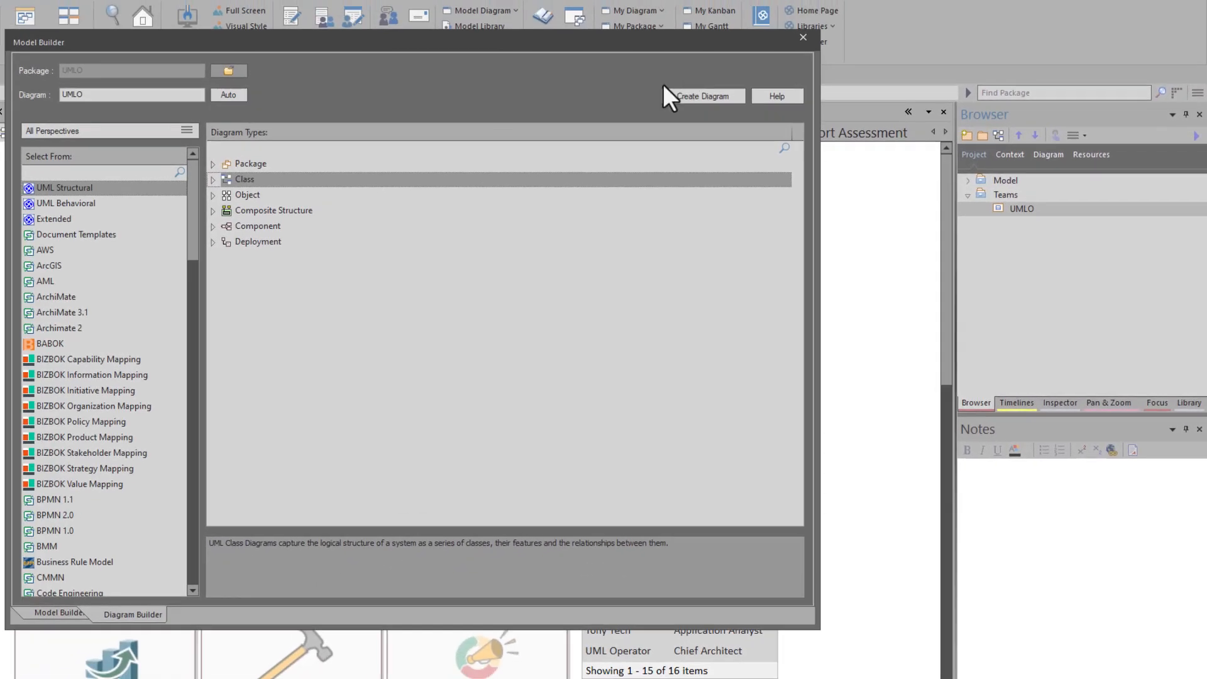
left_click(696, 99)
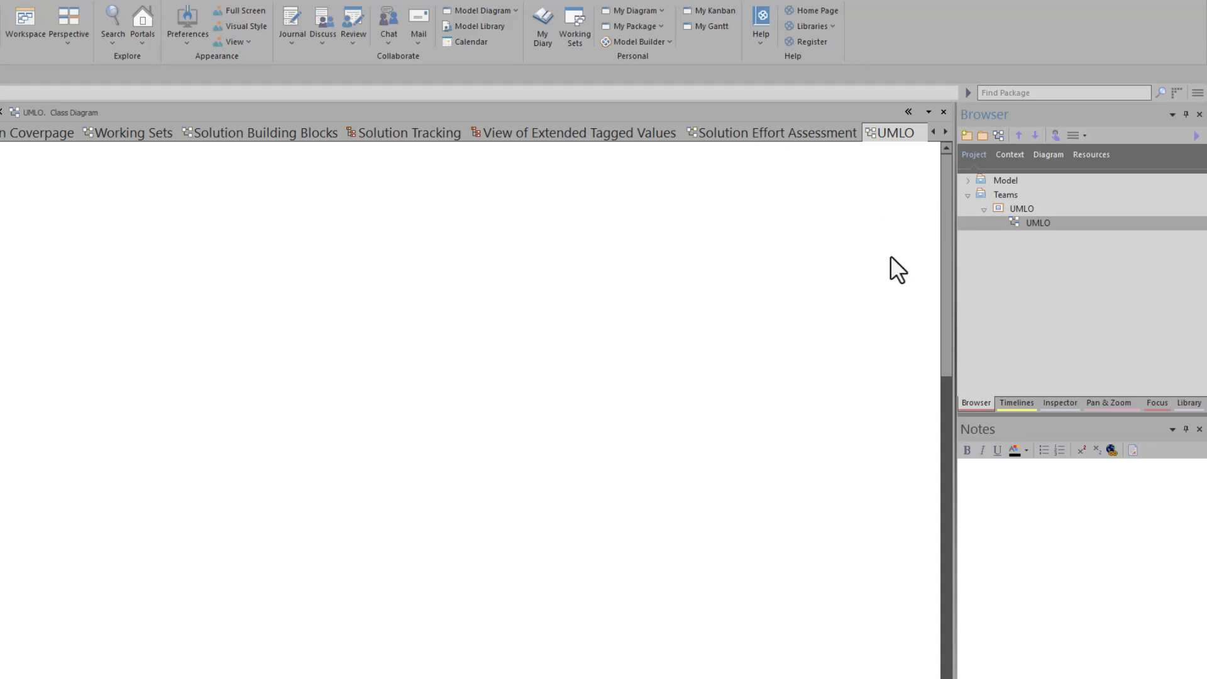
Copy the Main Coverpage header elements, including the Open OurCo Doc Repository Folder link
left_click(40, 133)
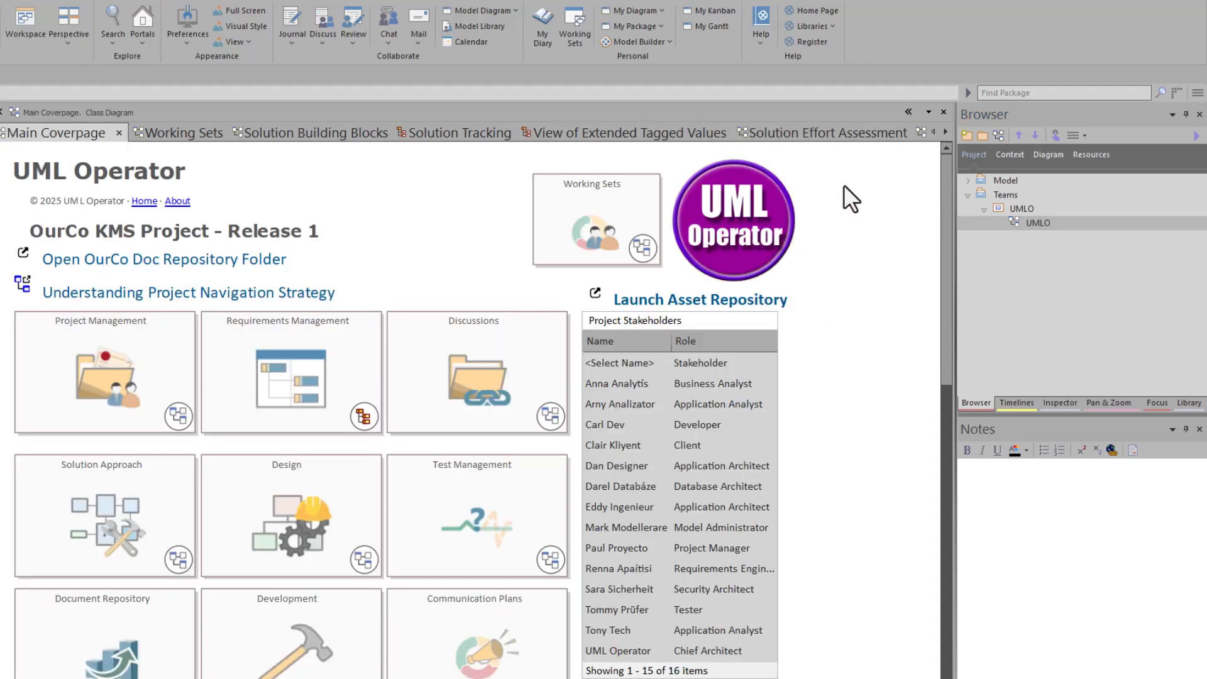
left_click_drag(844, 171, 57, 233)
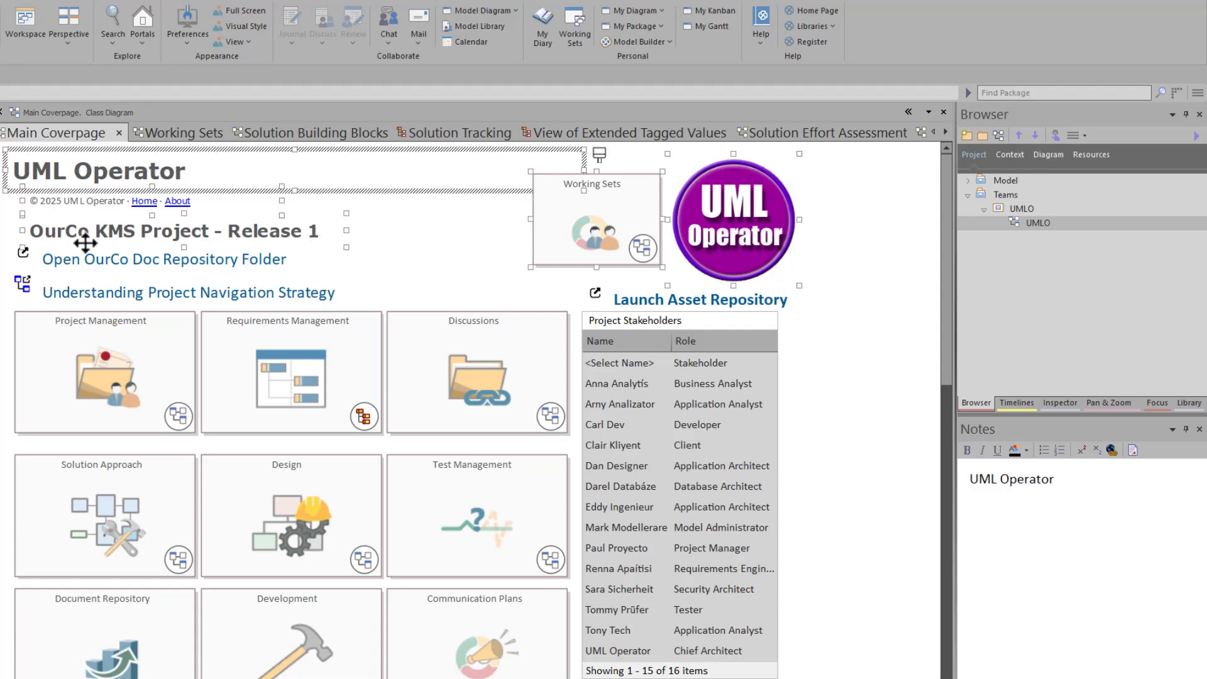
left_click(119, 265)
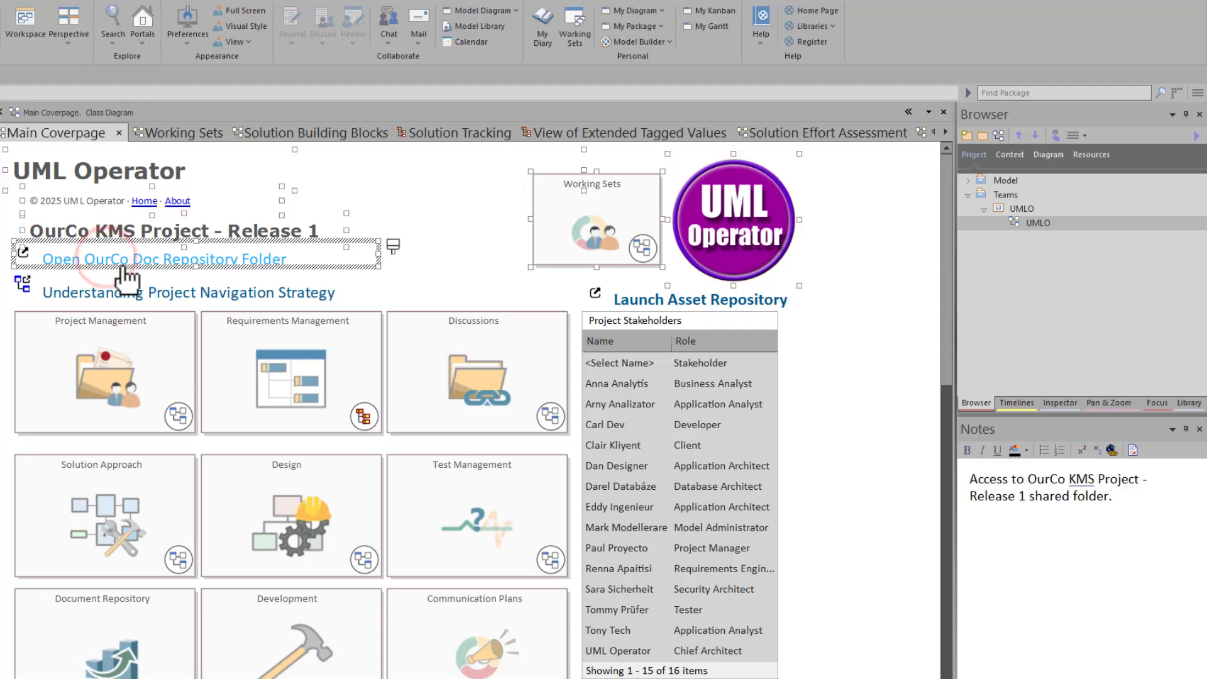
key("ctrl+c")
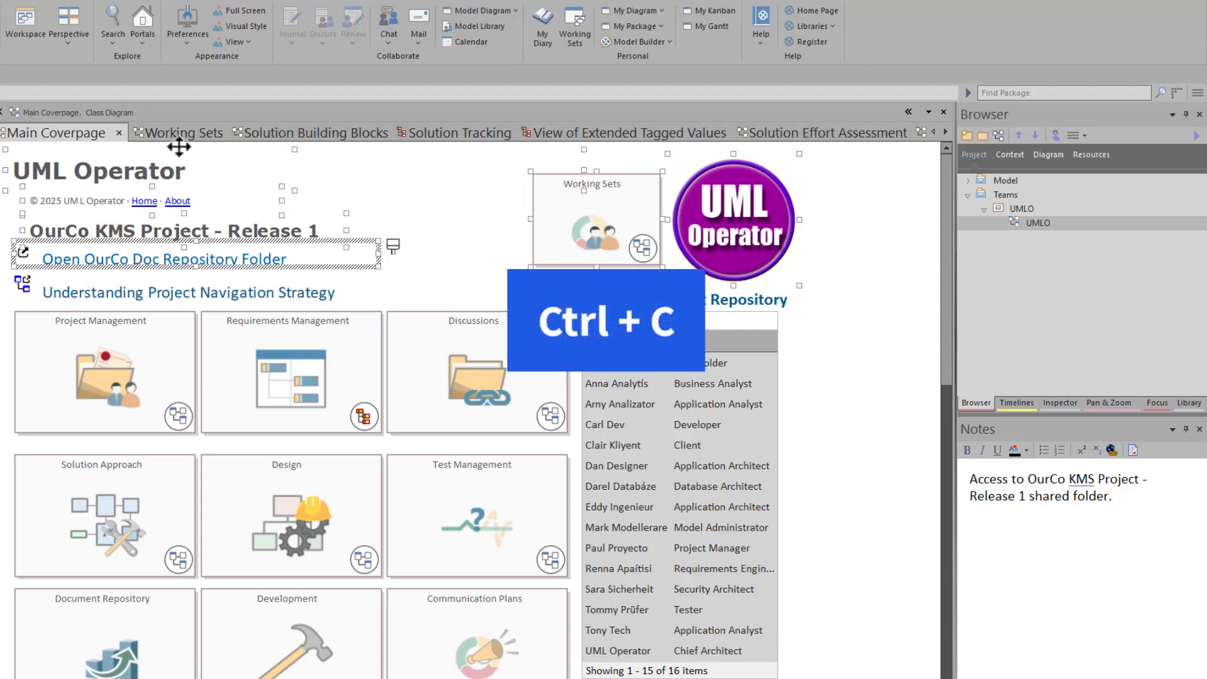
Close every diagram except Main Coverpage and open the UMLO diagram
right_click(51, 129)
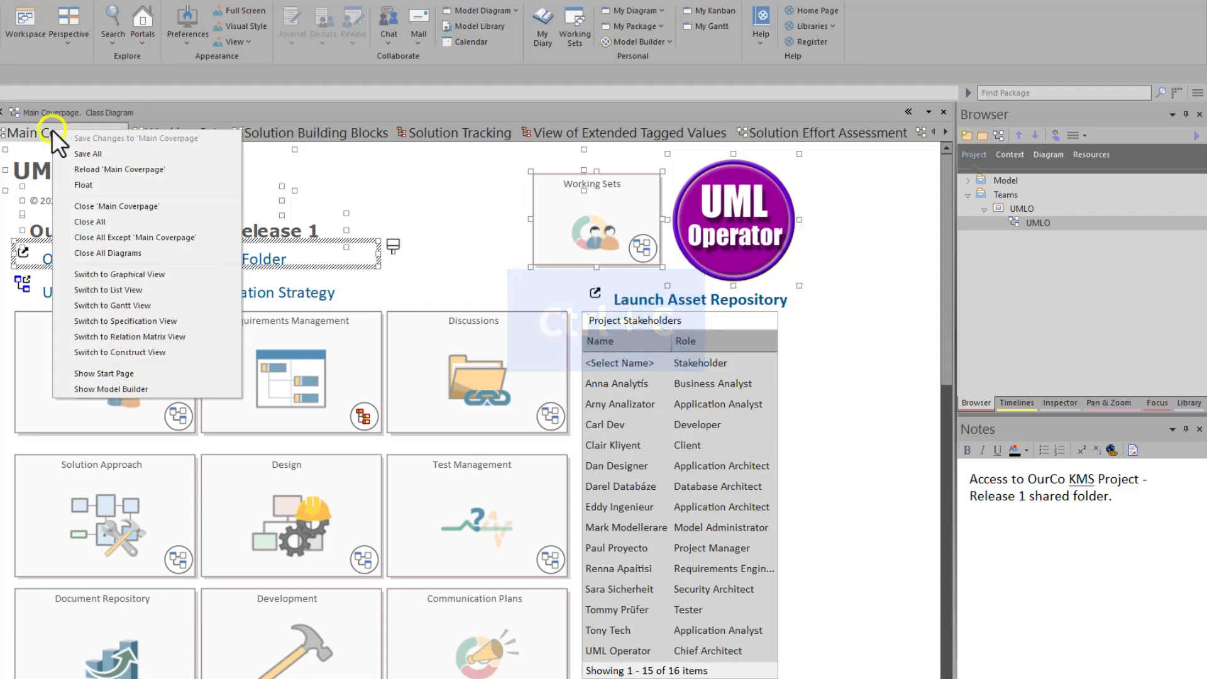
left_click(122, 238)
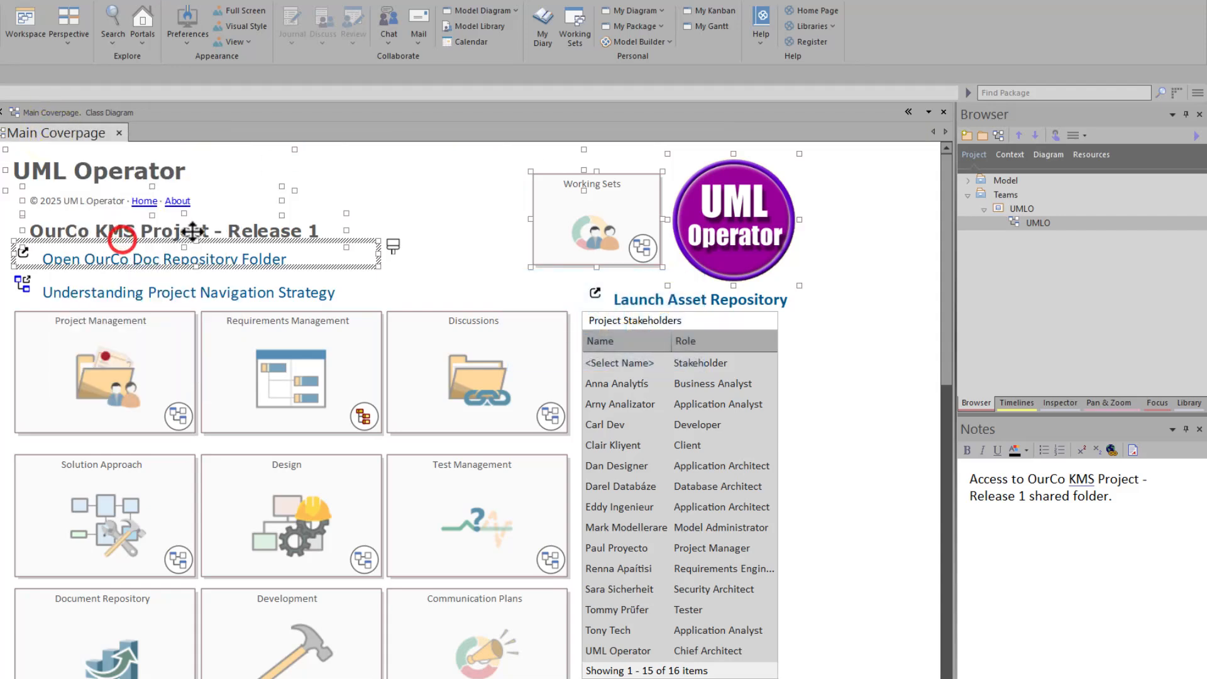
double_click(1038, 221)
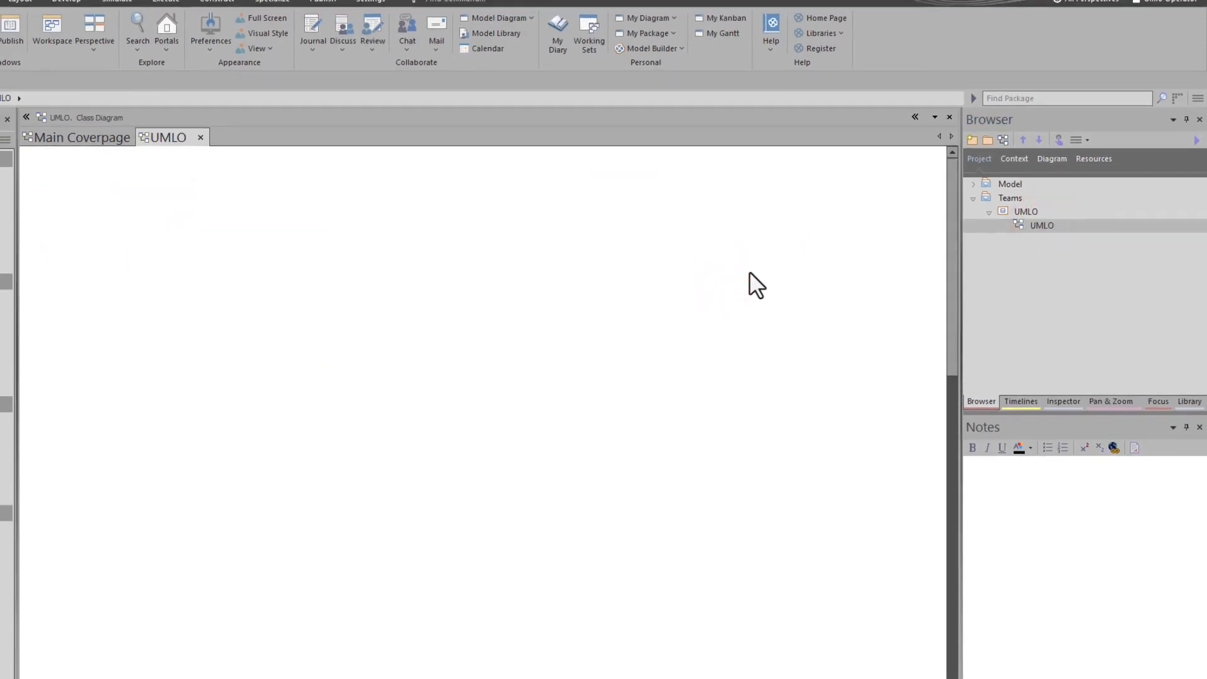
Paste the coverpage header into UMLO, delete the Working Sets element, and save the diagram
key("shift+Insert")
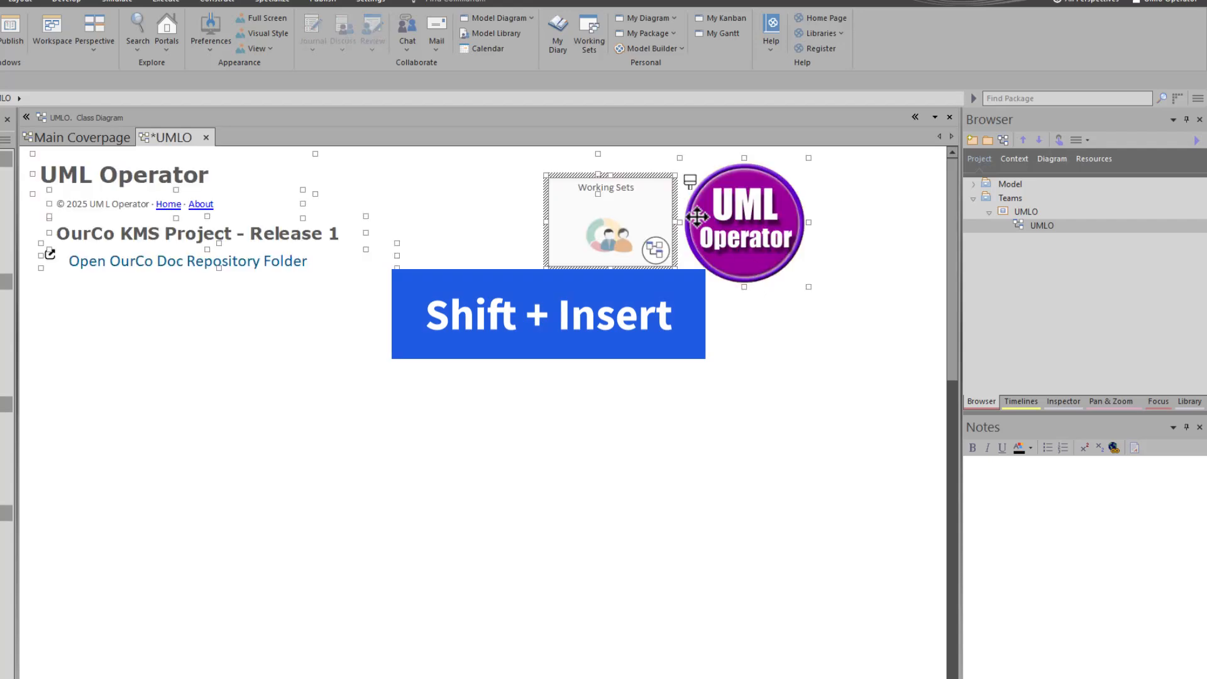
left_click(669, 341)
left_click(572, 229)
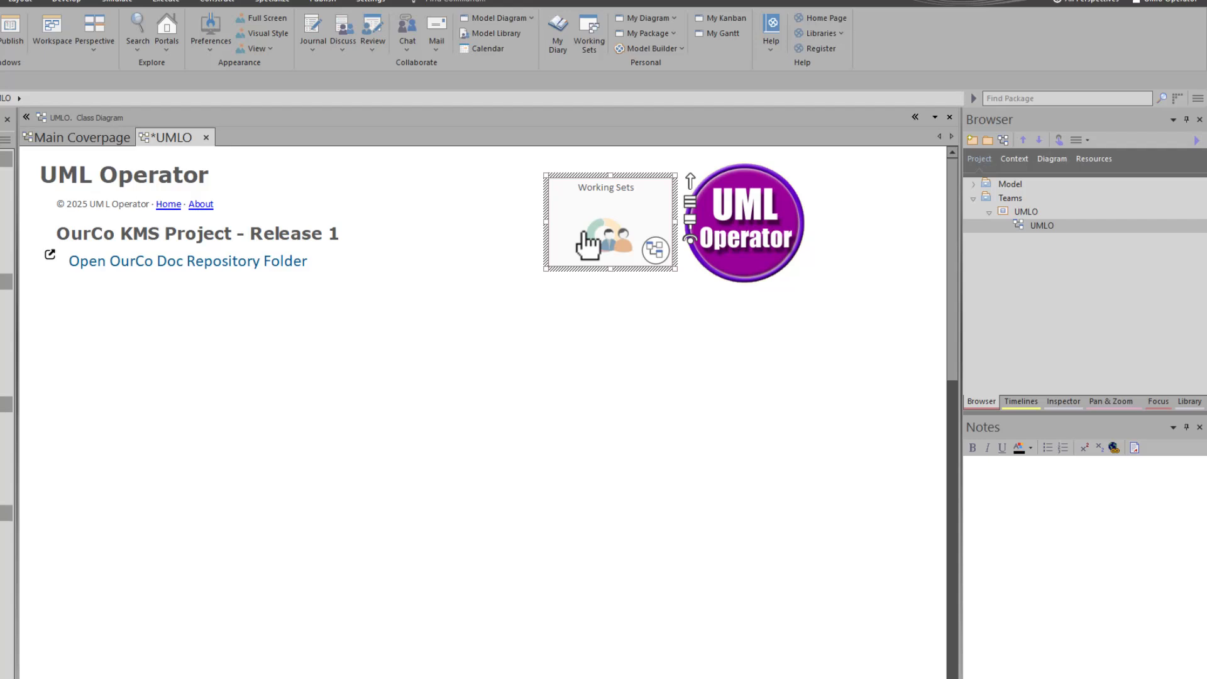
key("Delete")
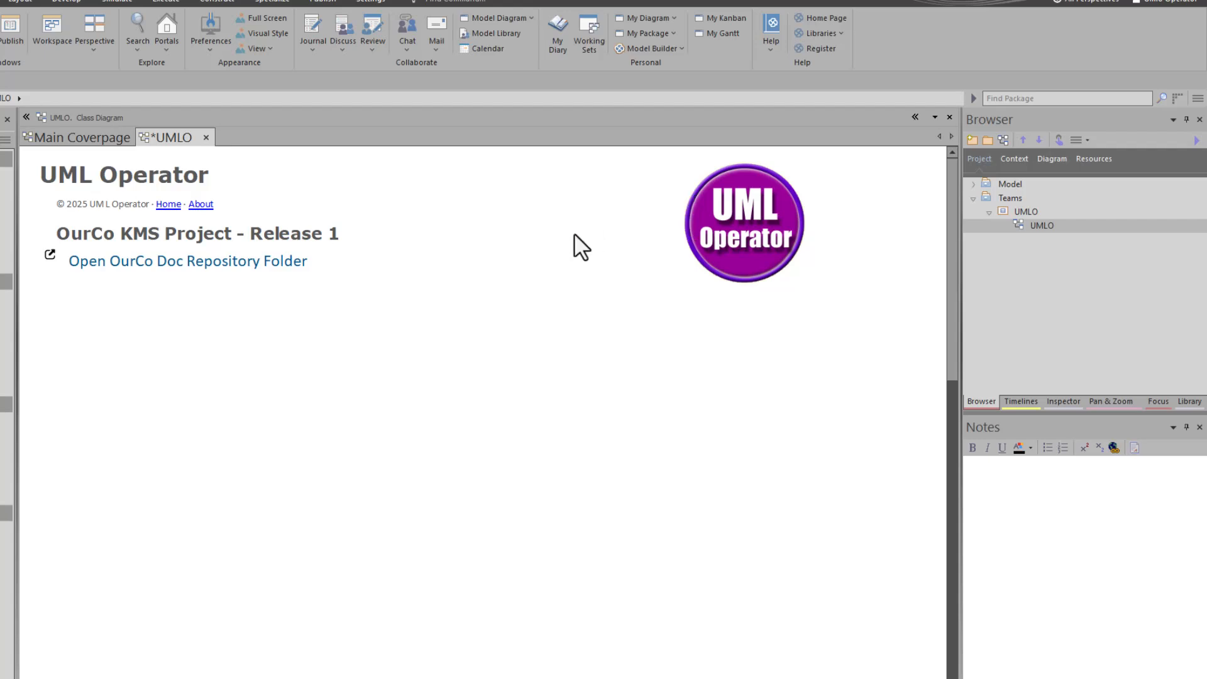
left_click(499, 293)
left_click(161, 344)
key("ctrl+s")
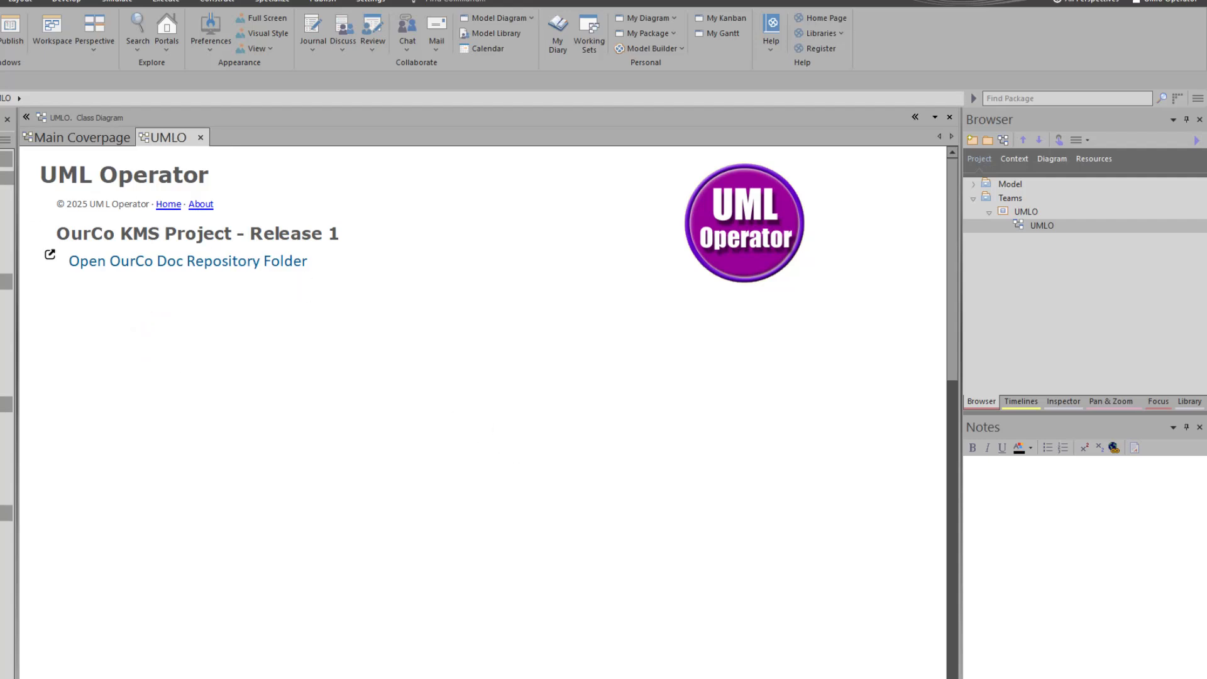
Add a 'UMLO Landing Page' text element and move it under the folder link
right_click(157, 301)
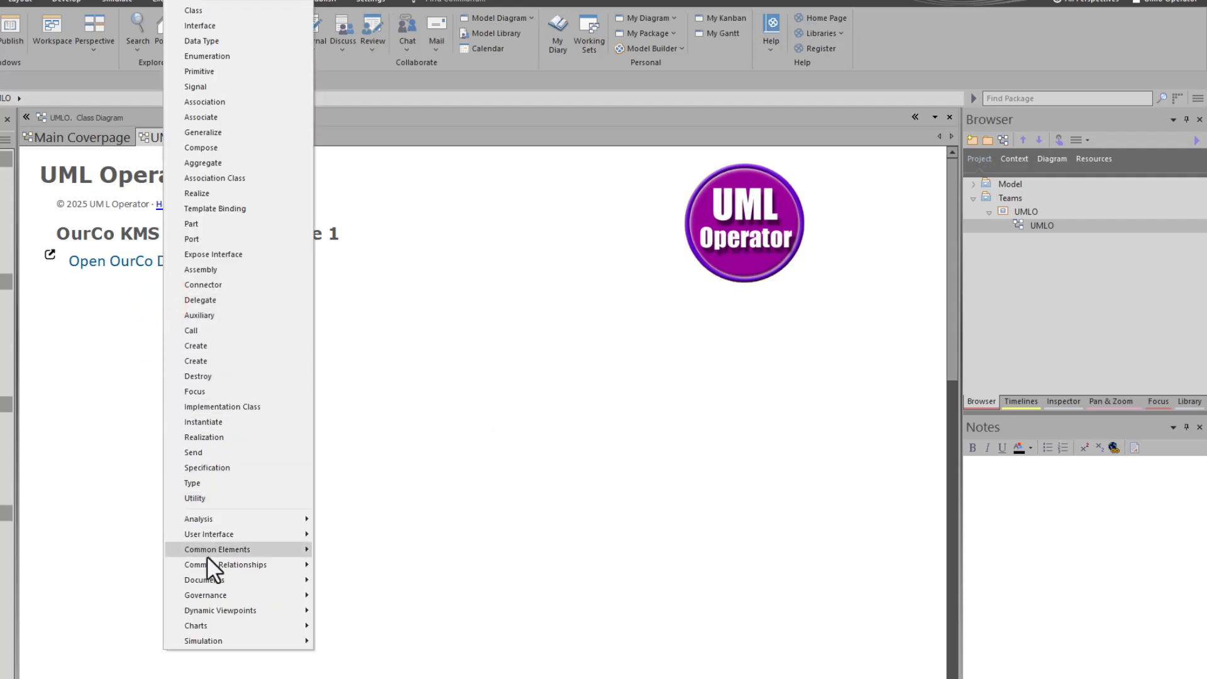
mouse_move(222, 565)
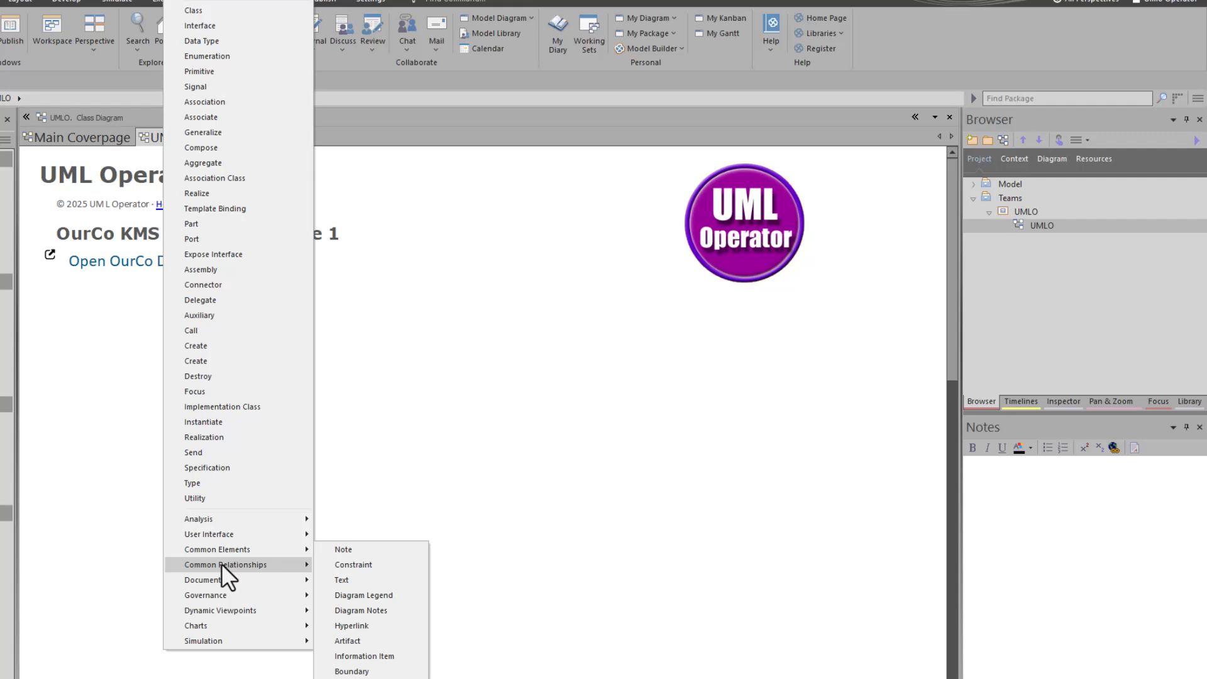
left_click(385, 582)
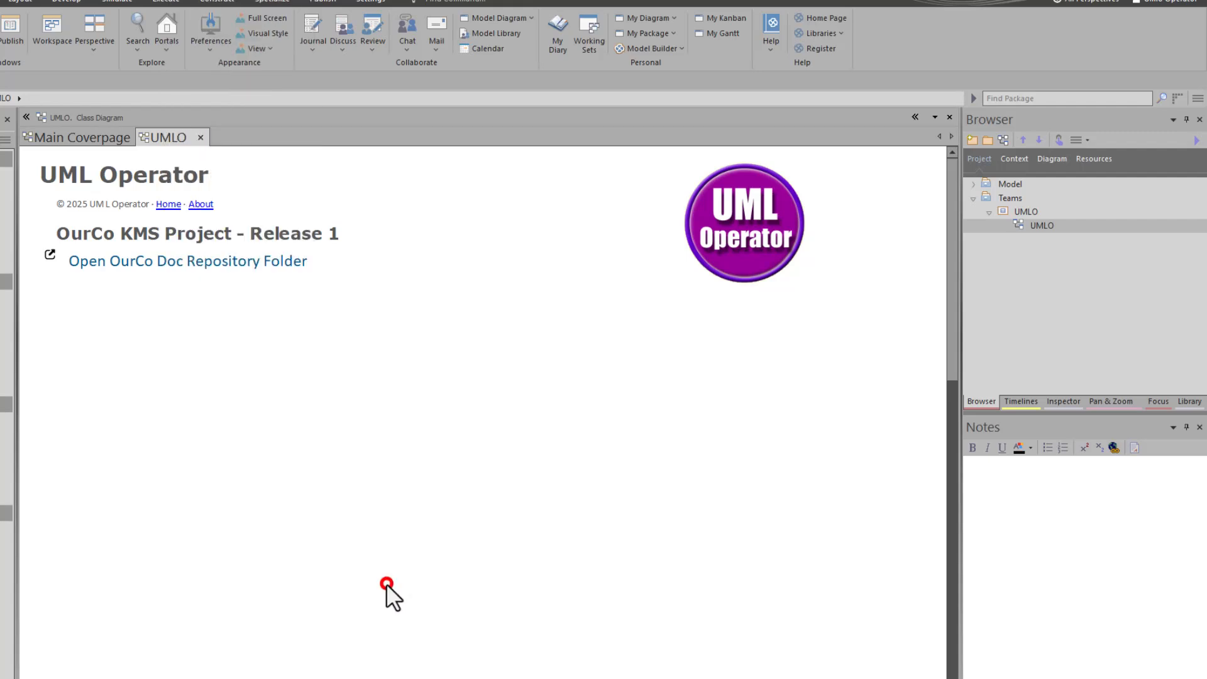
type("U")
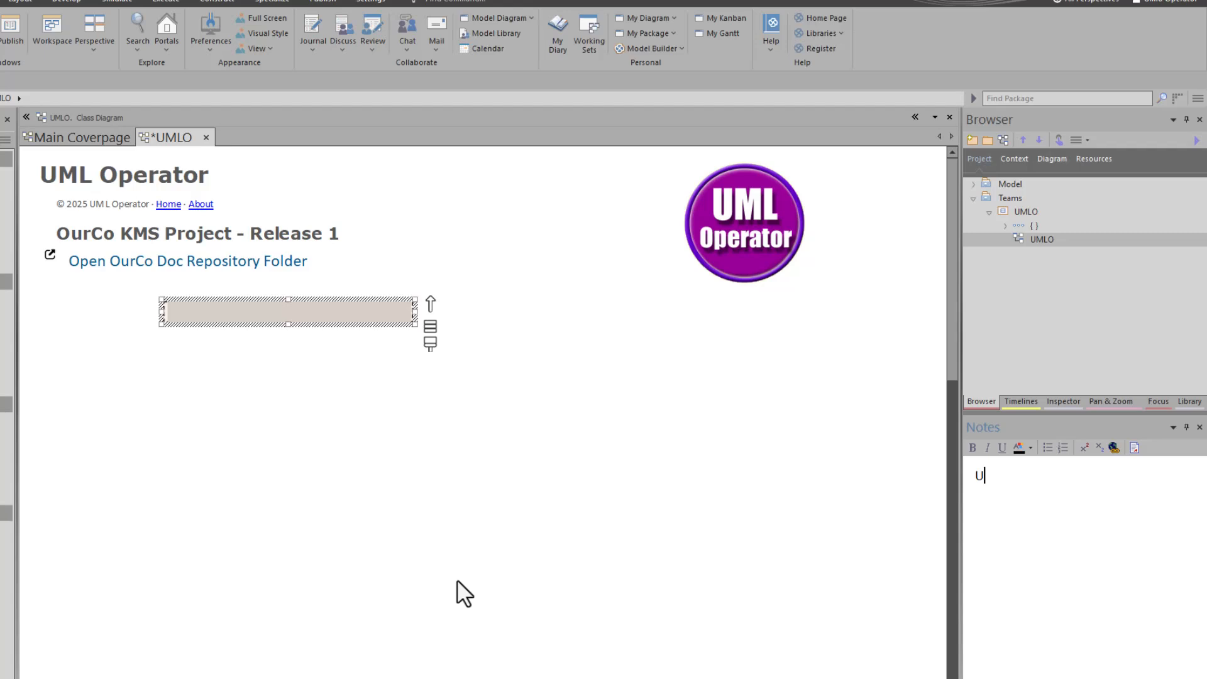
type("MLO Landing Page")
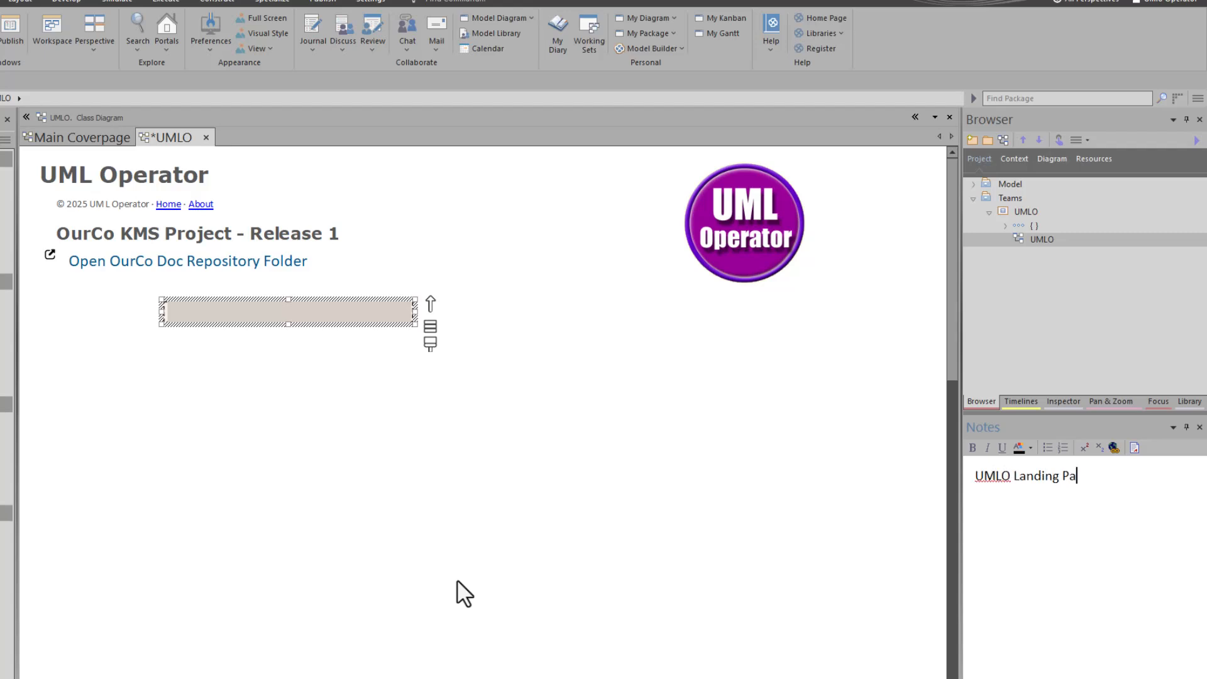
left_click(275, 541)
left_click_drag(228, 314, 114, 299)
left_click(136, 233)
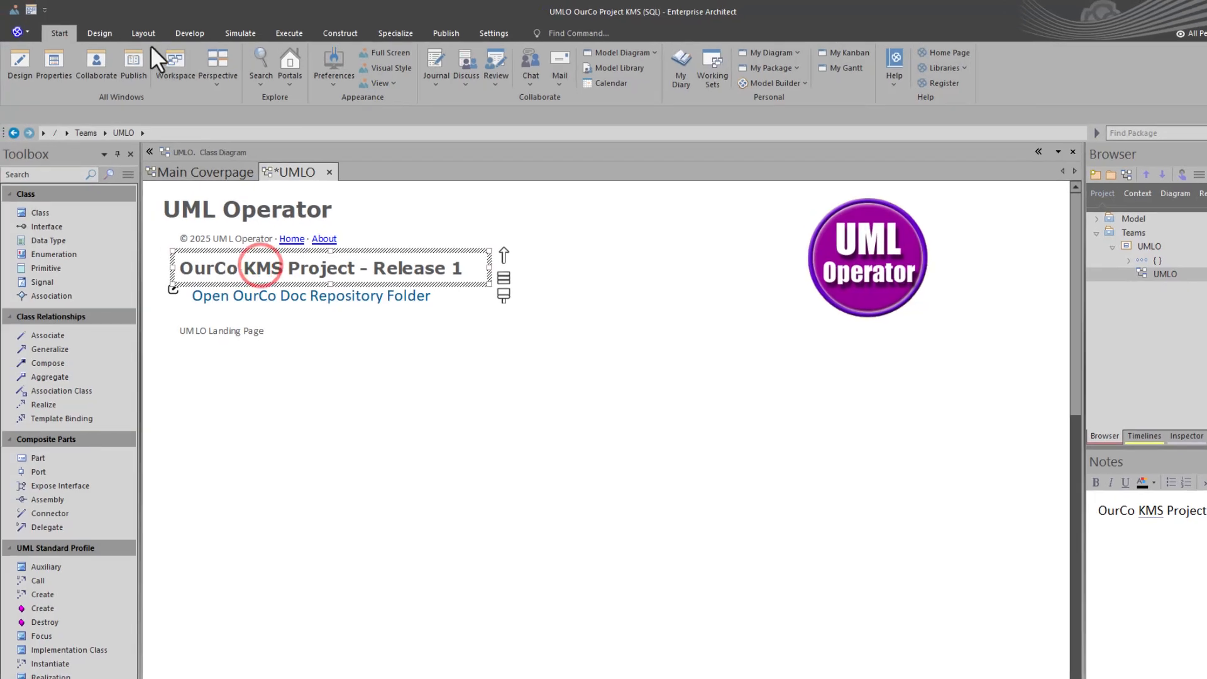
Copy the project title's style and paste it onto the UMLO Landing Page label
left_click(136, 31)
left_click(317, 56)
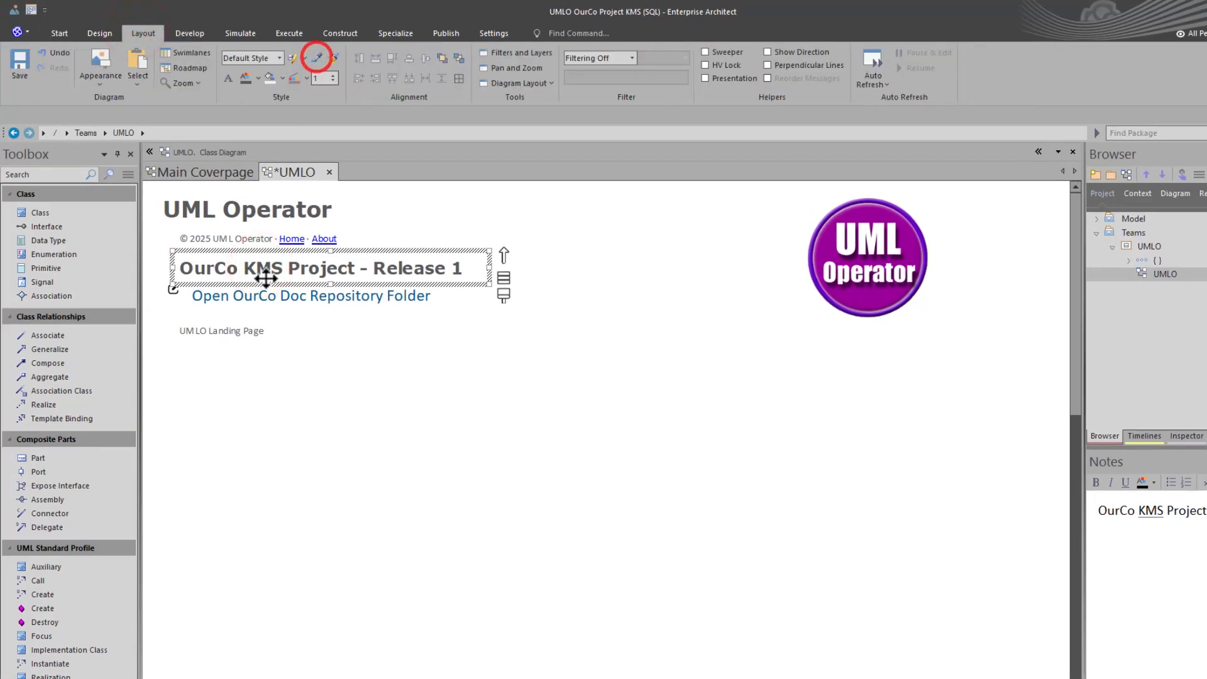
left_click(251, 327)
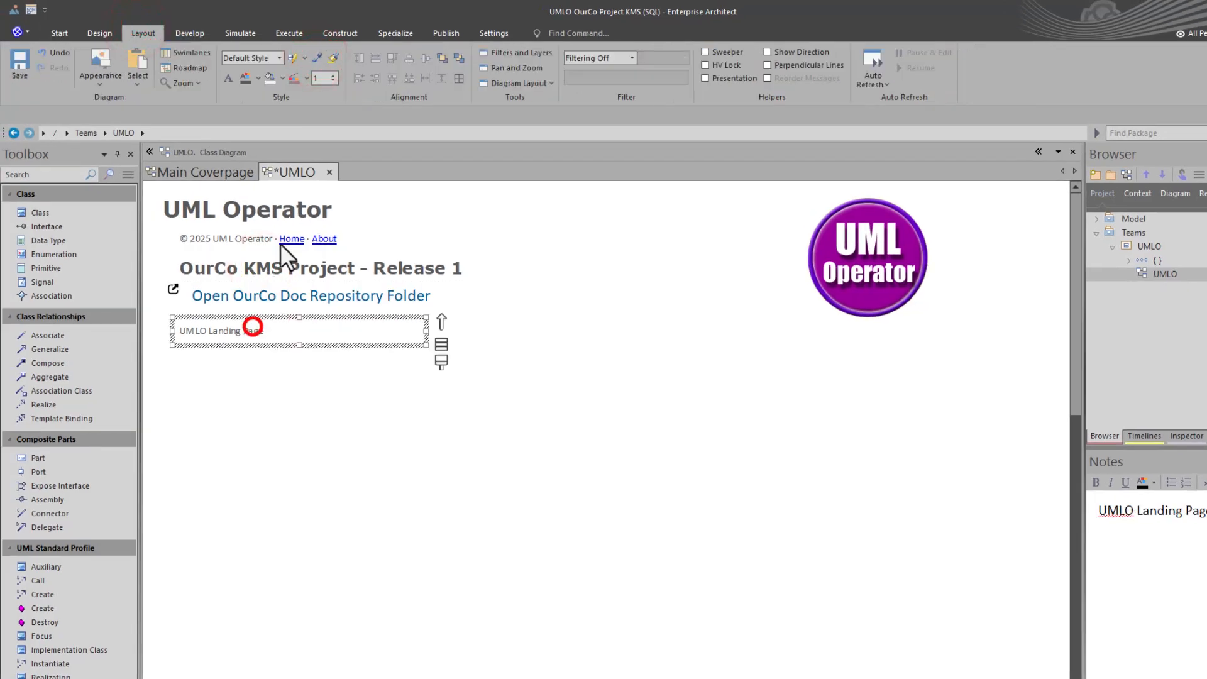
left_click(331, 64)
left_click(264, 482)
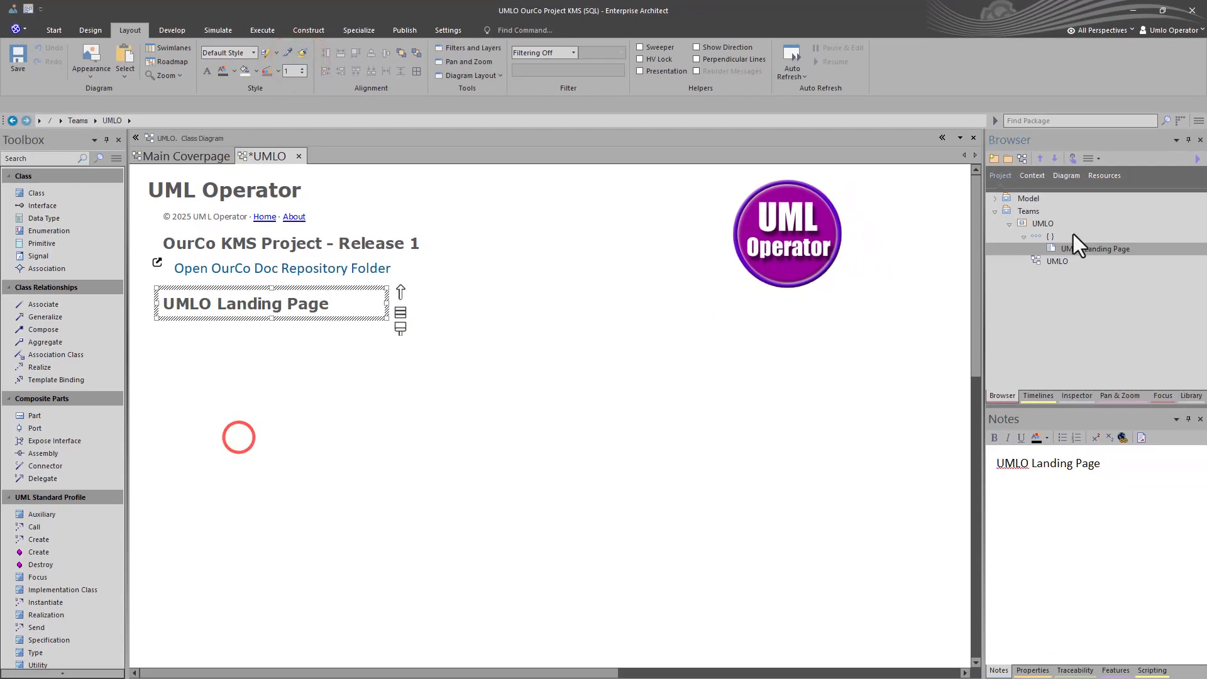
Locate the OurCo KMS Project - Release 1 title element in the Browser
left_click(1062, 249)
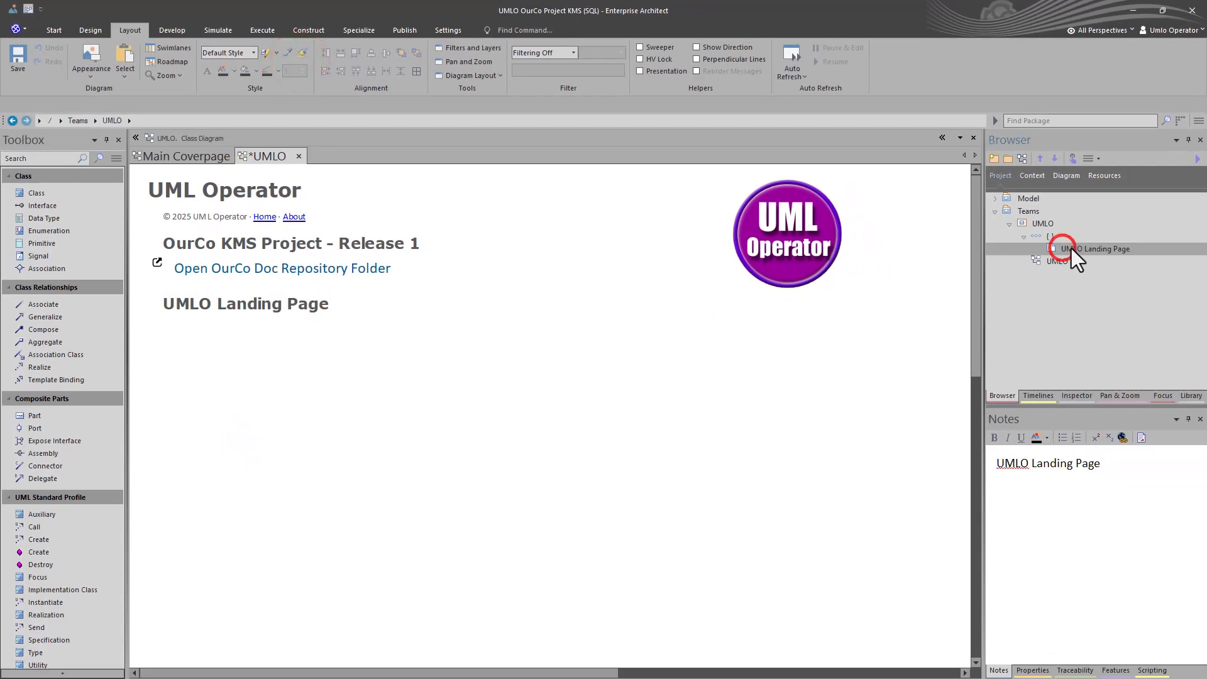
left_click(1046, 224)
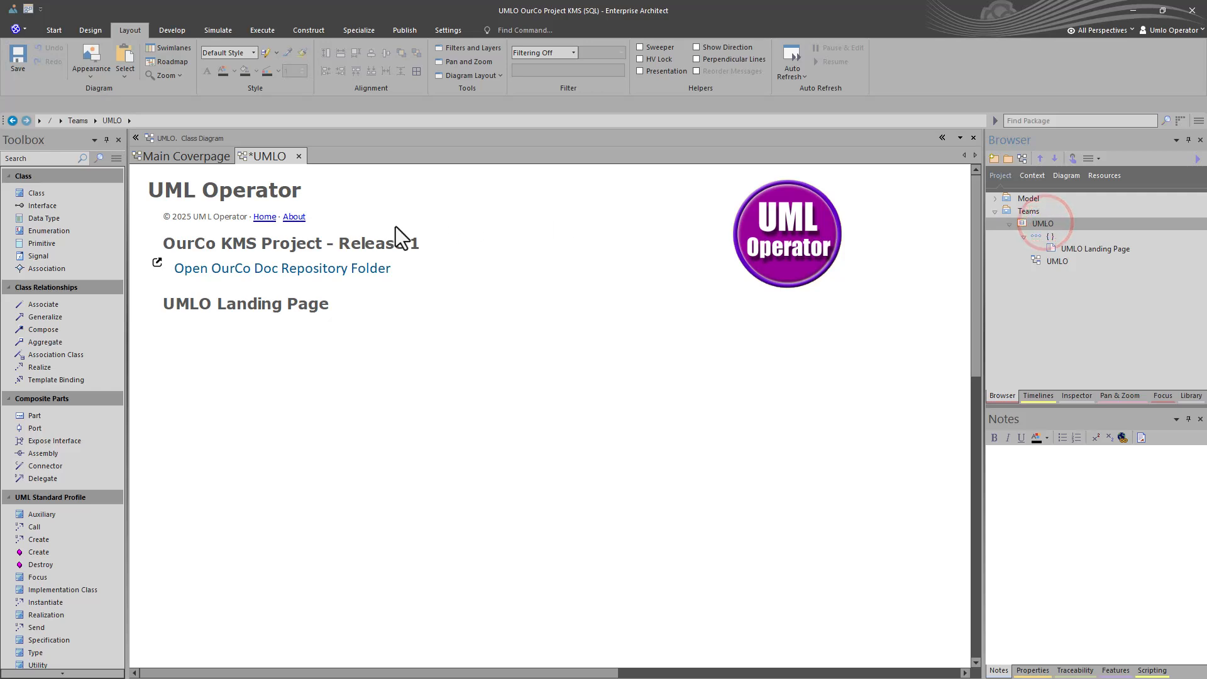
left_click(364, 242)
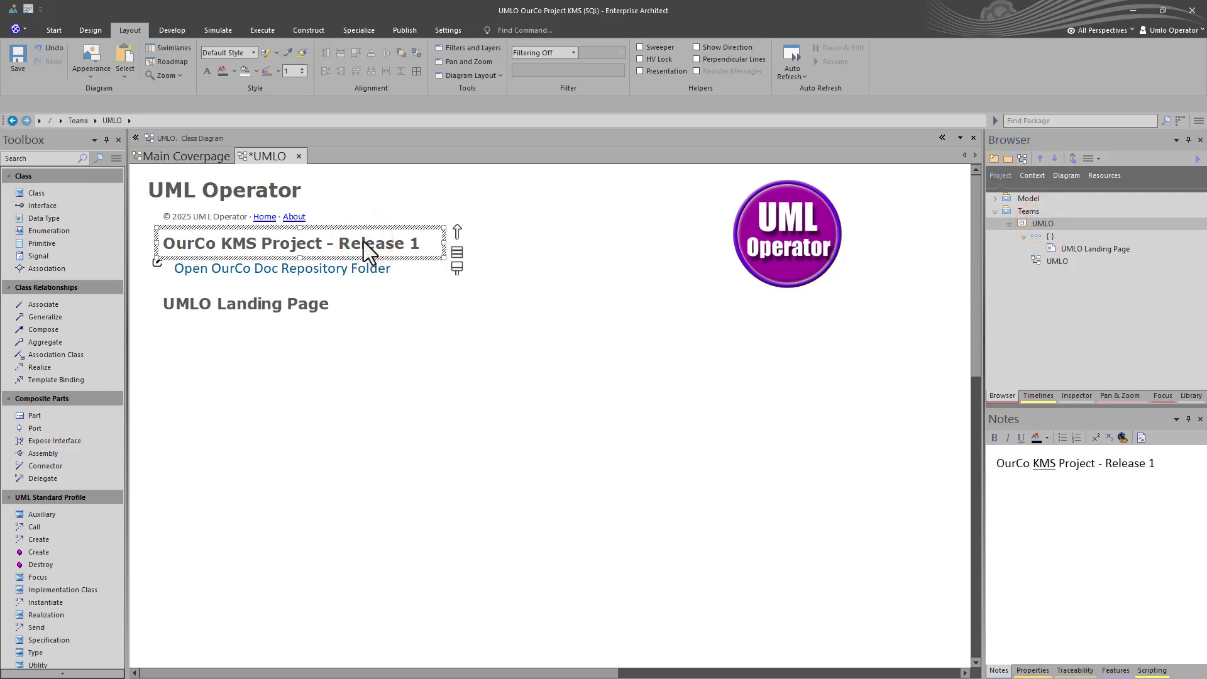
key("alt+g")
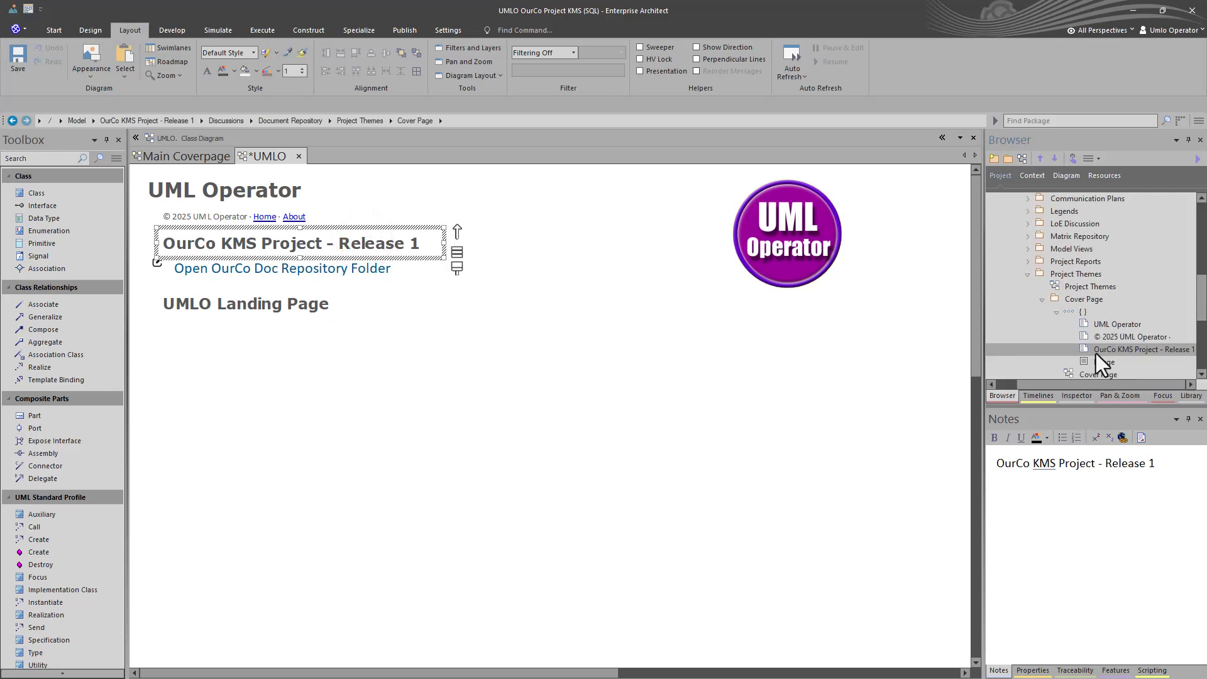
View the Design HLD, Extended Solution Architecture, Design Tagged Values and Business Requirements Analysis diagrams, then return to UMLO
scroll(1095, 353, "down", 1)
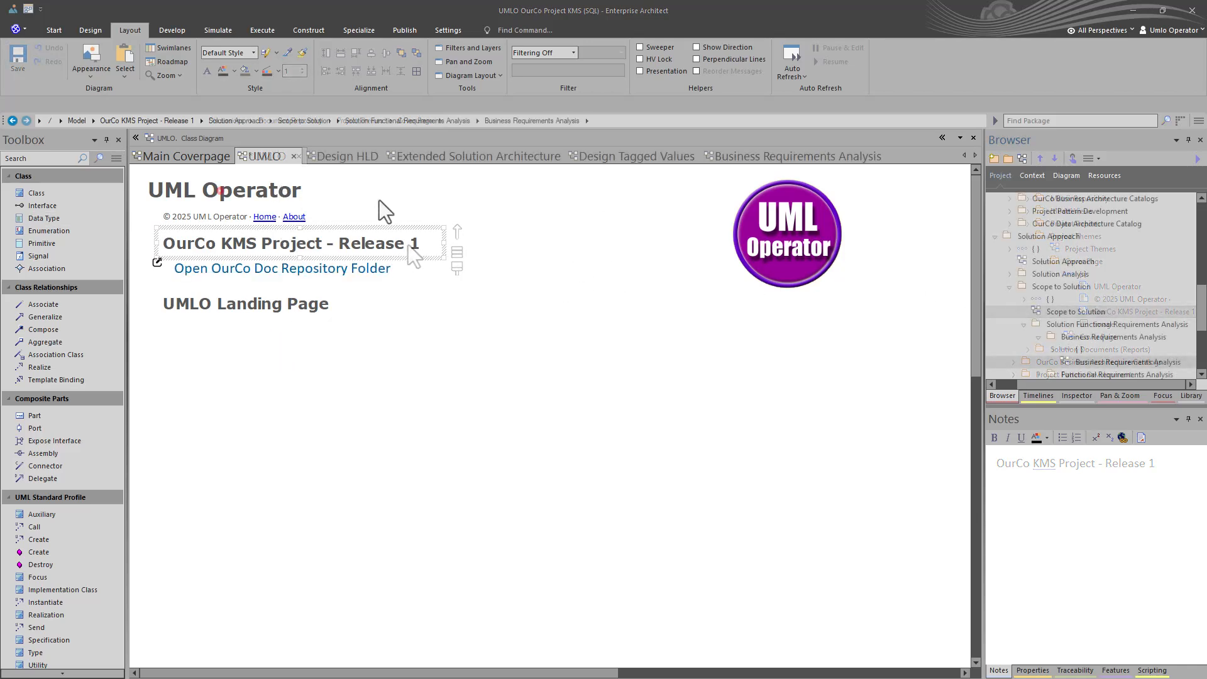
left_click(360, 154)
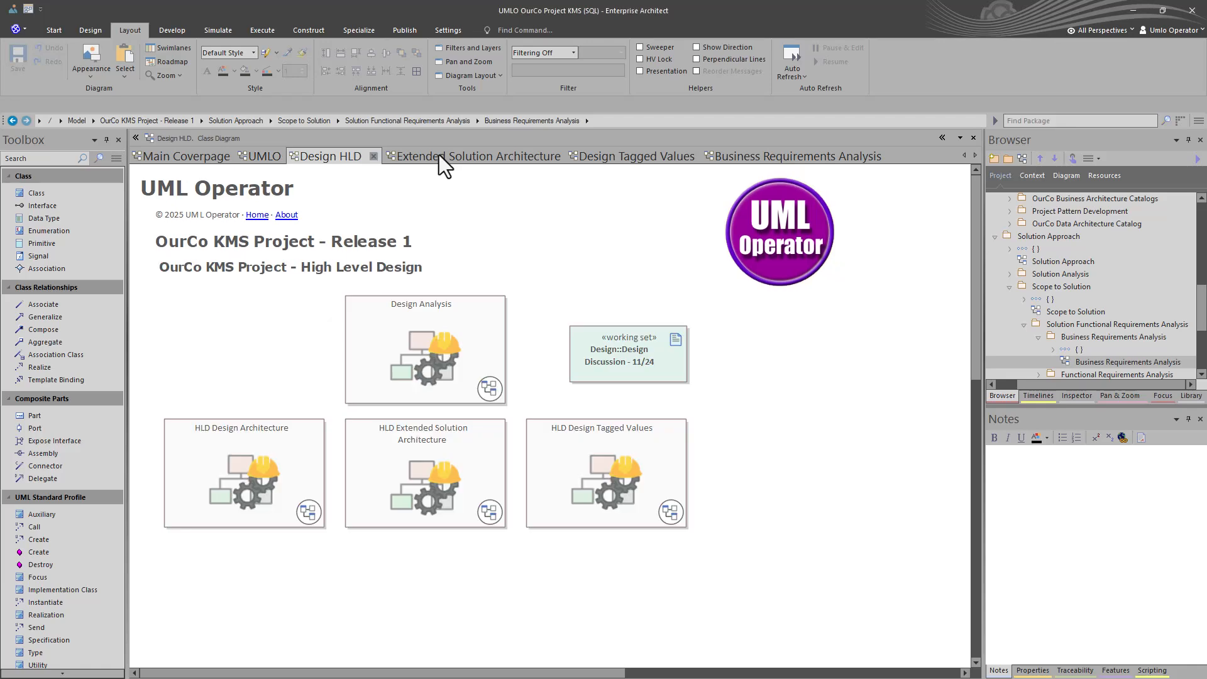
left_click(439, 155)
left_click(591, 156)
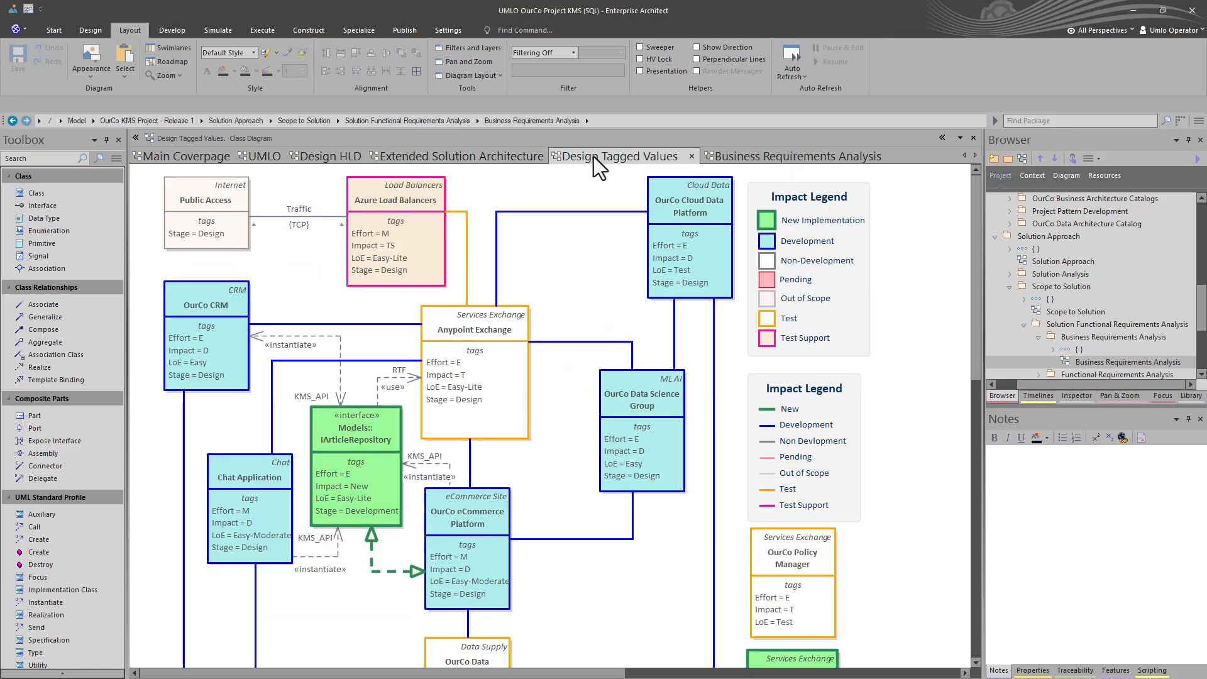
left_click(739, 153)
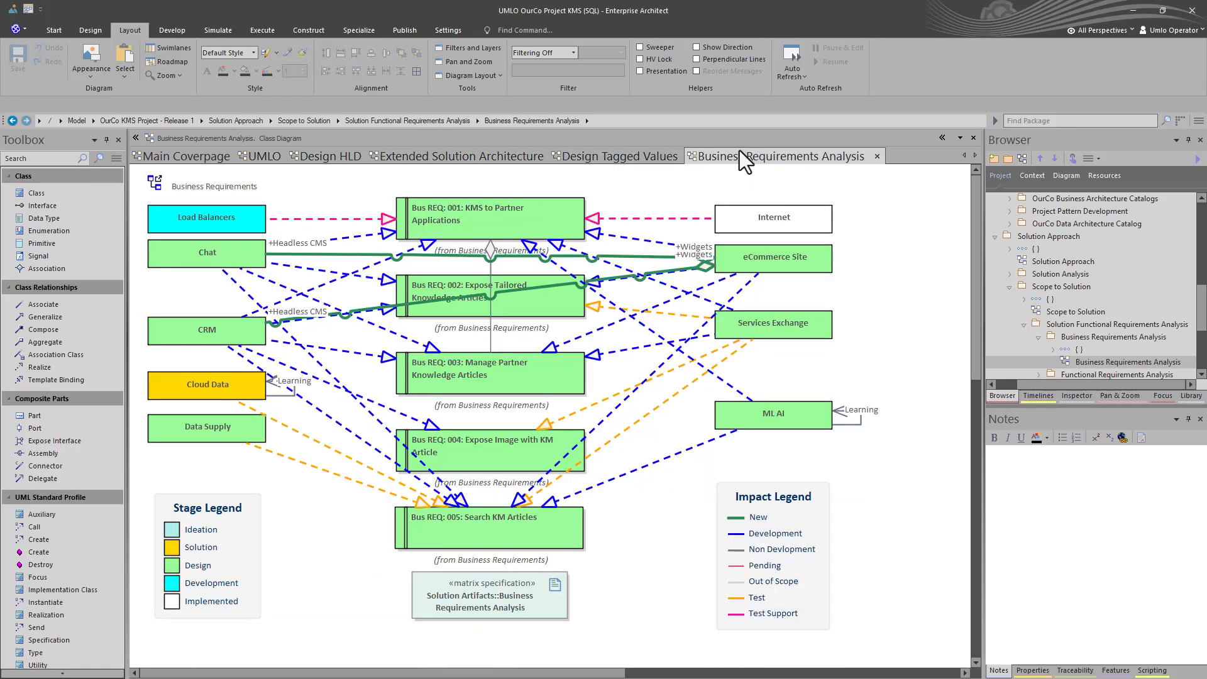
left_click(271, 156)
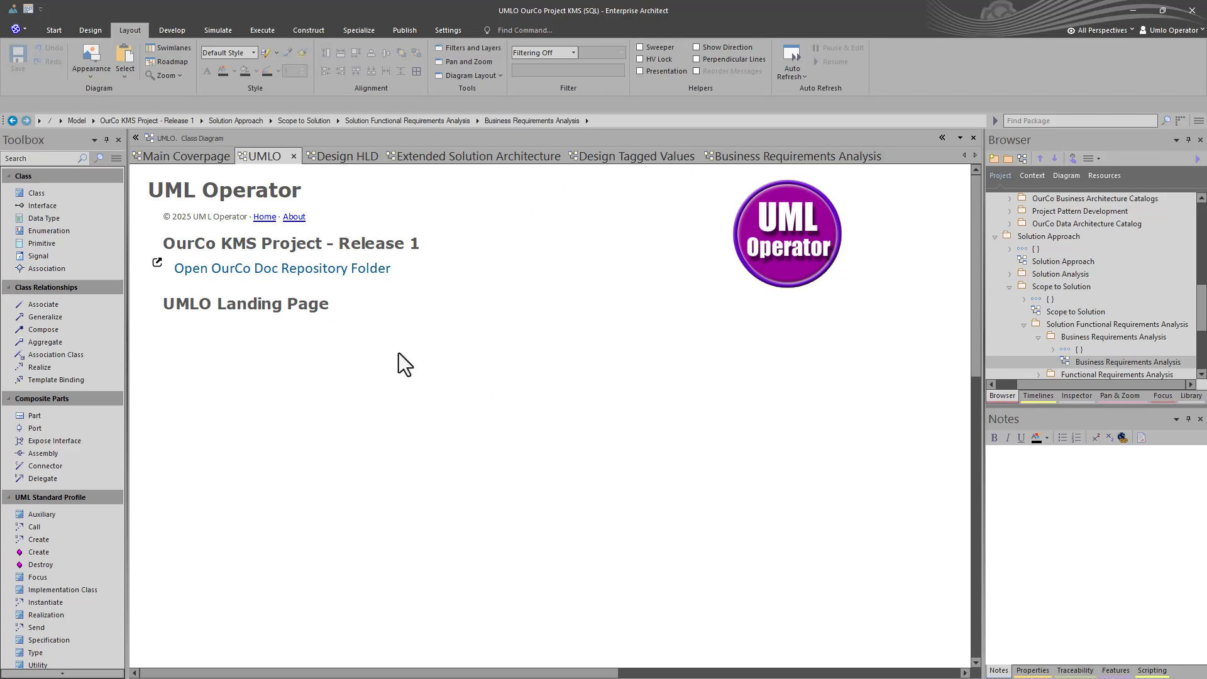
Collapse the Class Relationships, Composite Parts, UML Standard Profile and Analysis Toolbox groups
right_click(362, 364)
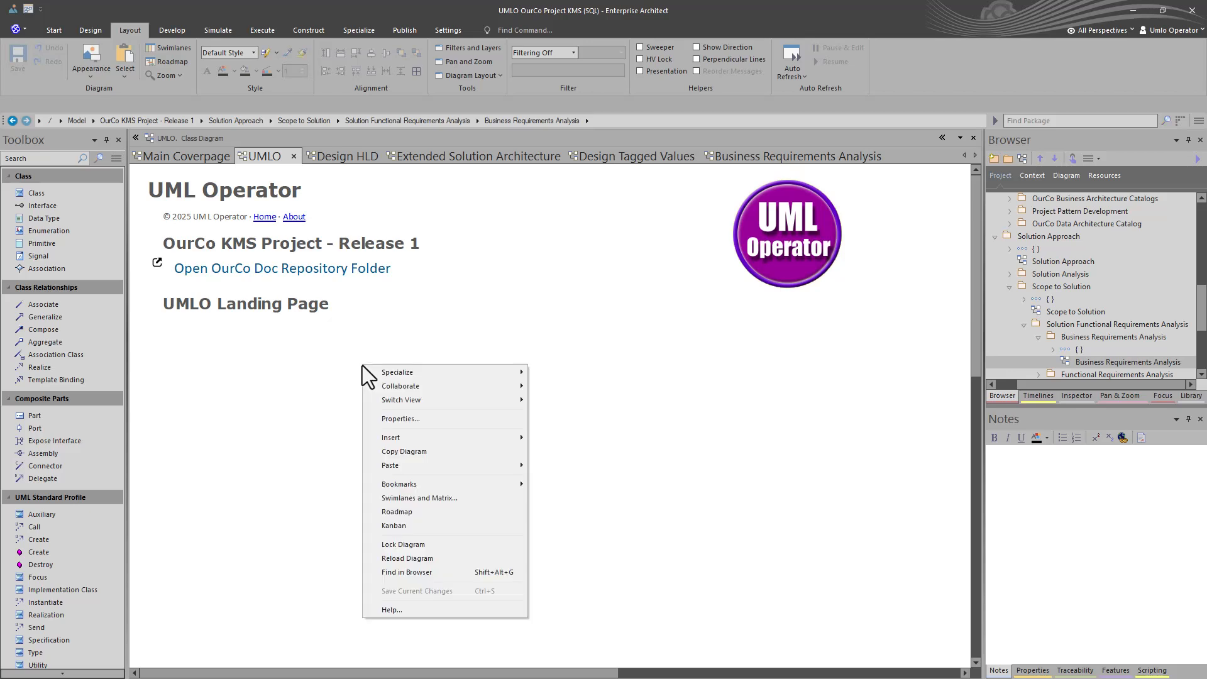
left_click(409, 498)
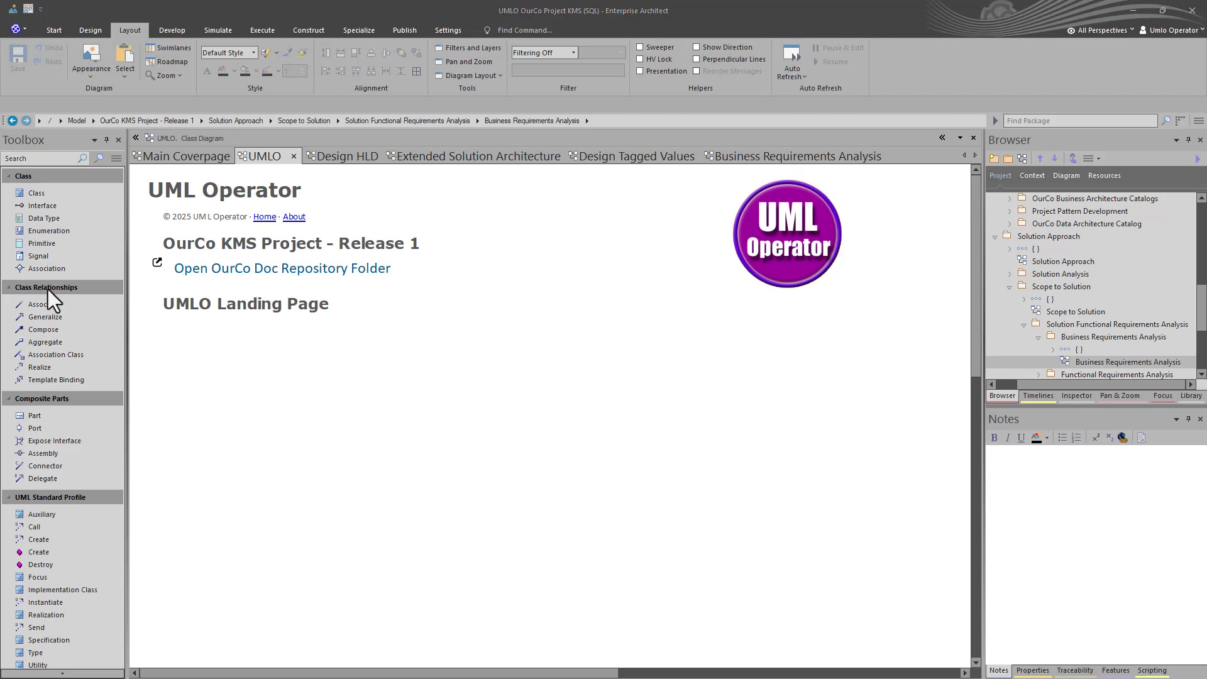
left_click(14, 286)
left_click(10, 304)
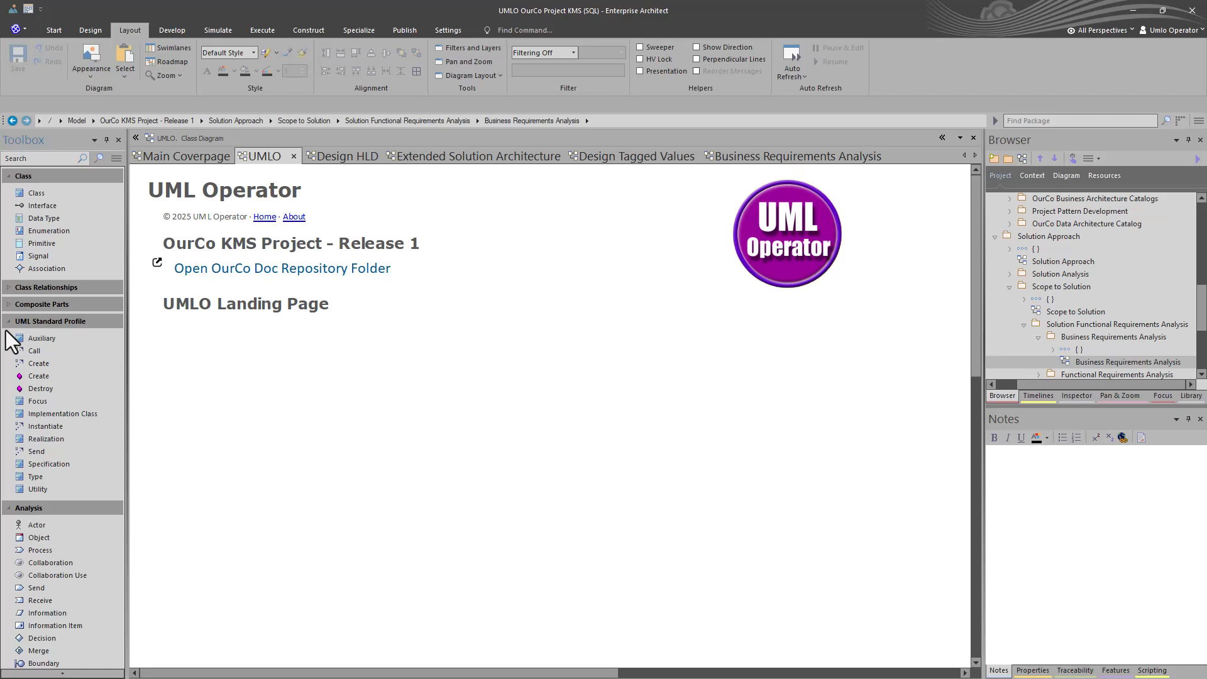
left_click(10, 322)
left_click(10, 340)
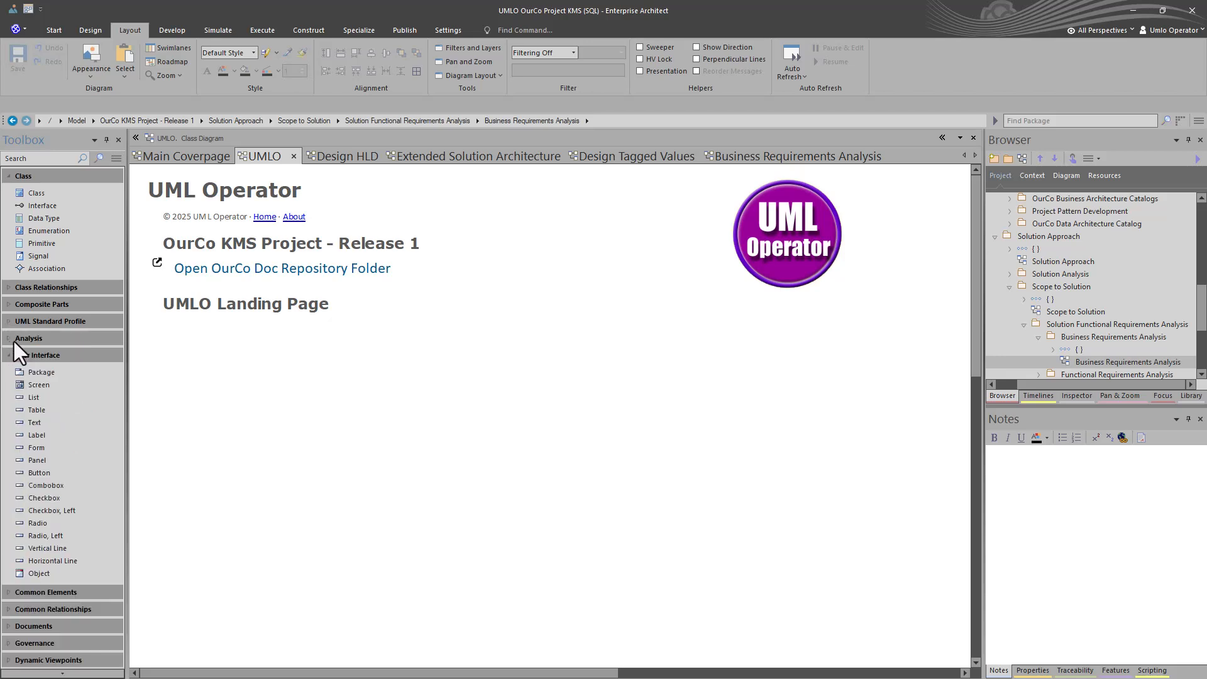
Drag a Working Set from Dynamic Viewpoints below the heading and name it 'Working Set 051225'
left_click(10, 356)
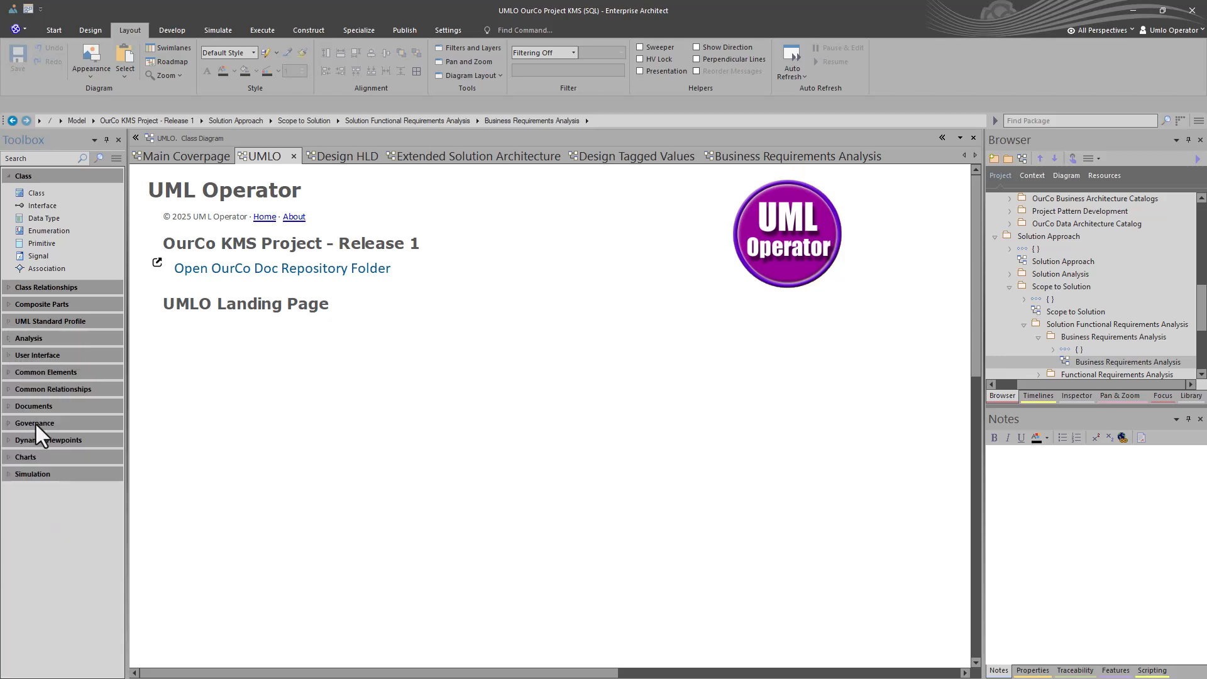
left_click(8, 443)
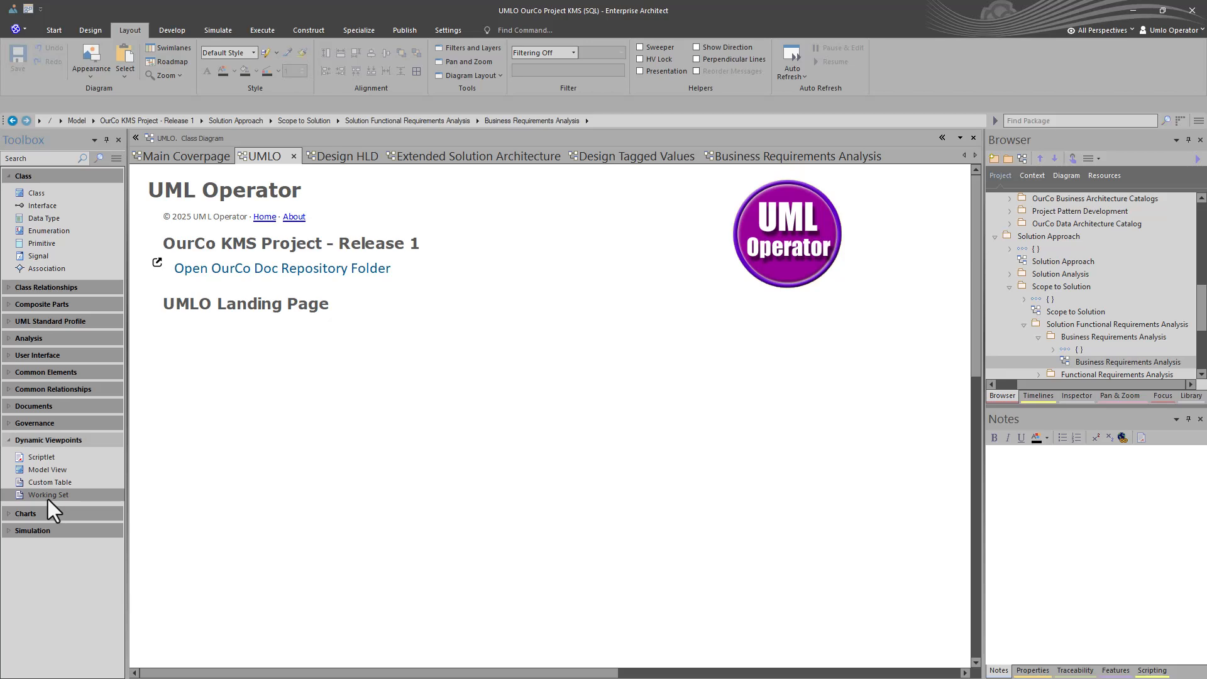
left_click_drag(48, 499, 241, 351)
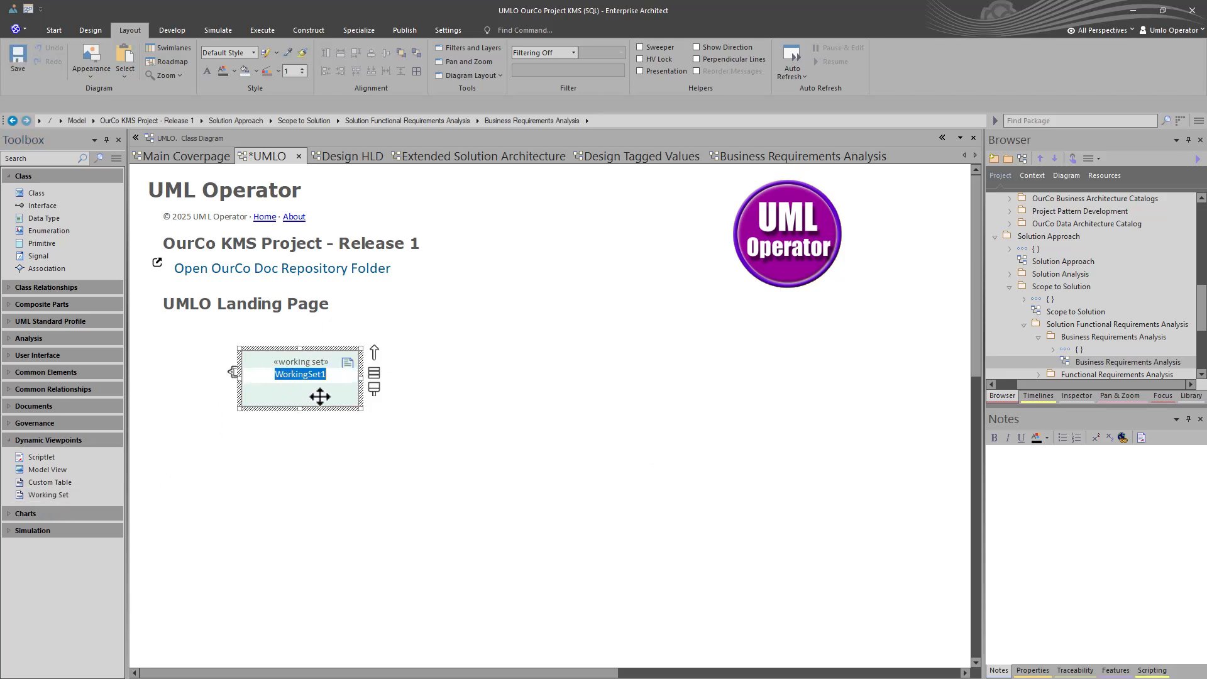
type("Working Set 051225")
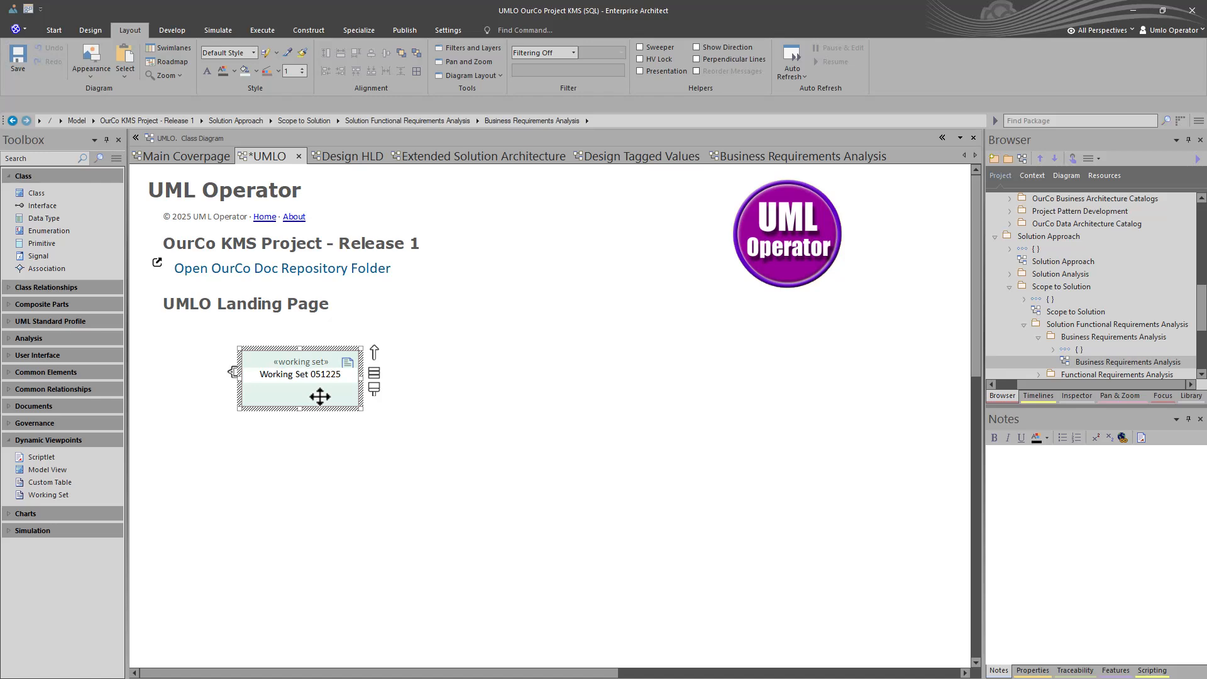
left_click(377, 416)
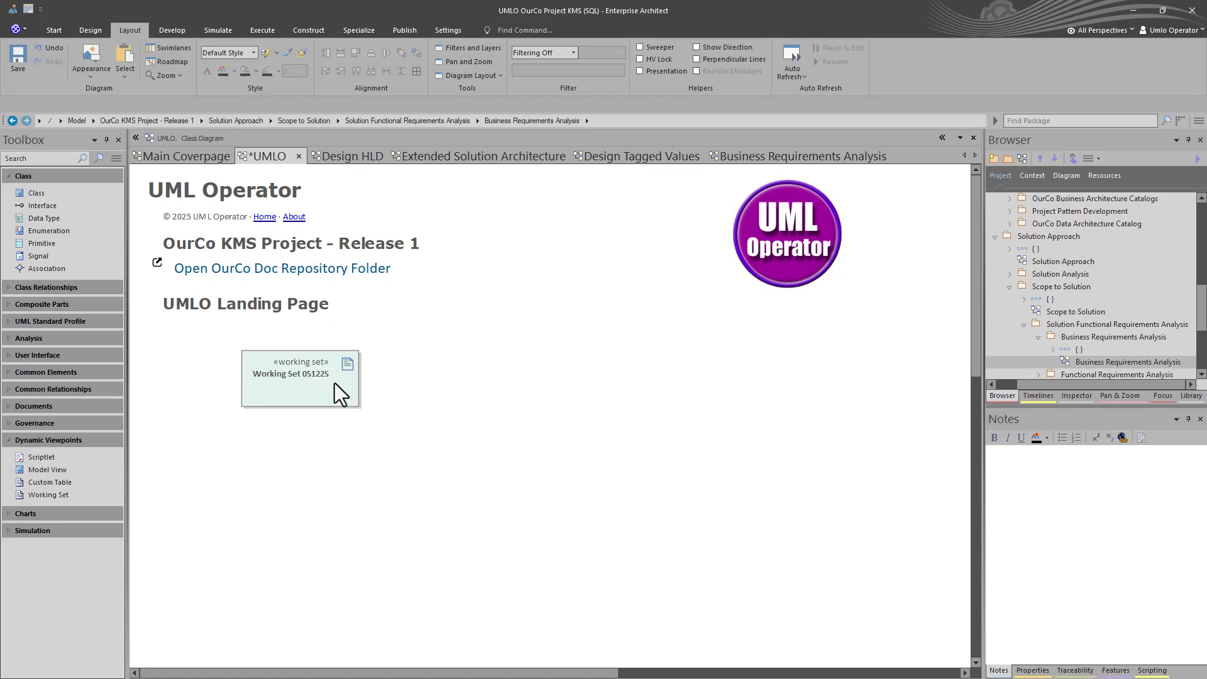
left_click_drag(335, 383, 289, 377)
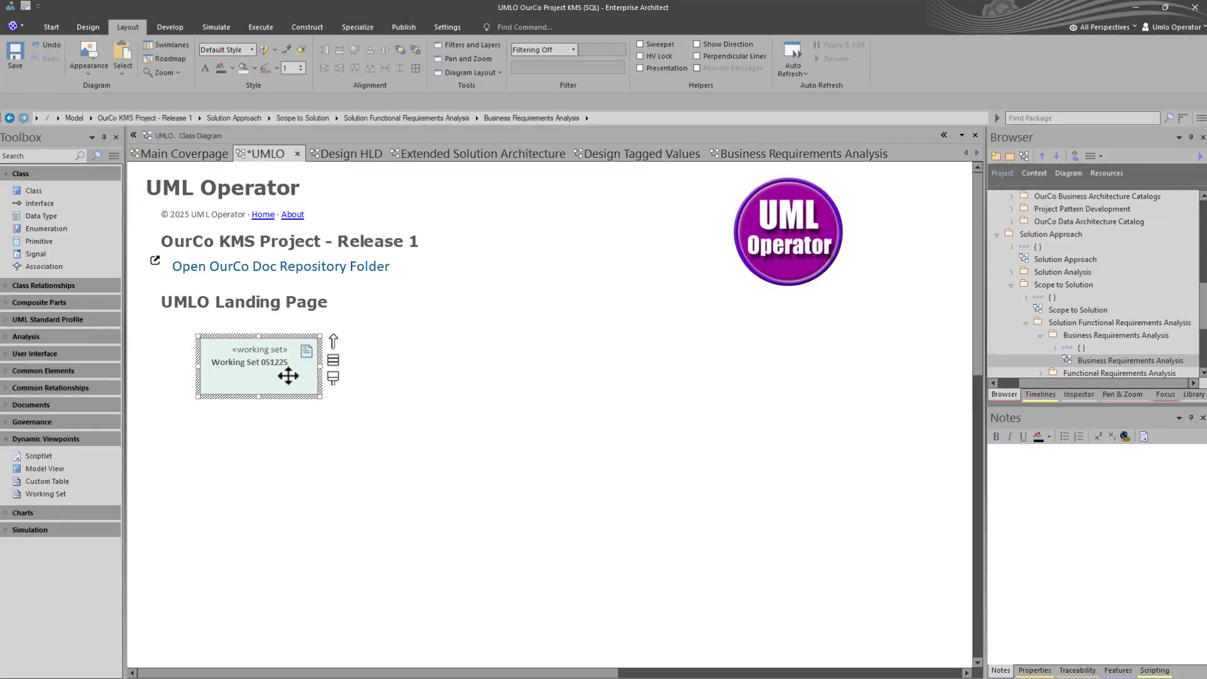
Include all open diagrams in Working Set 051225 except Main Coverpage and confirm
double_click(288, 376)
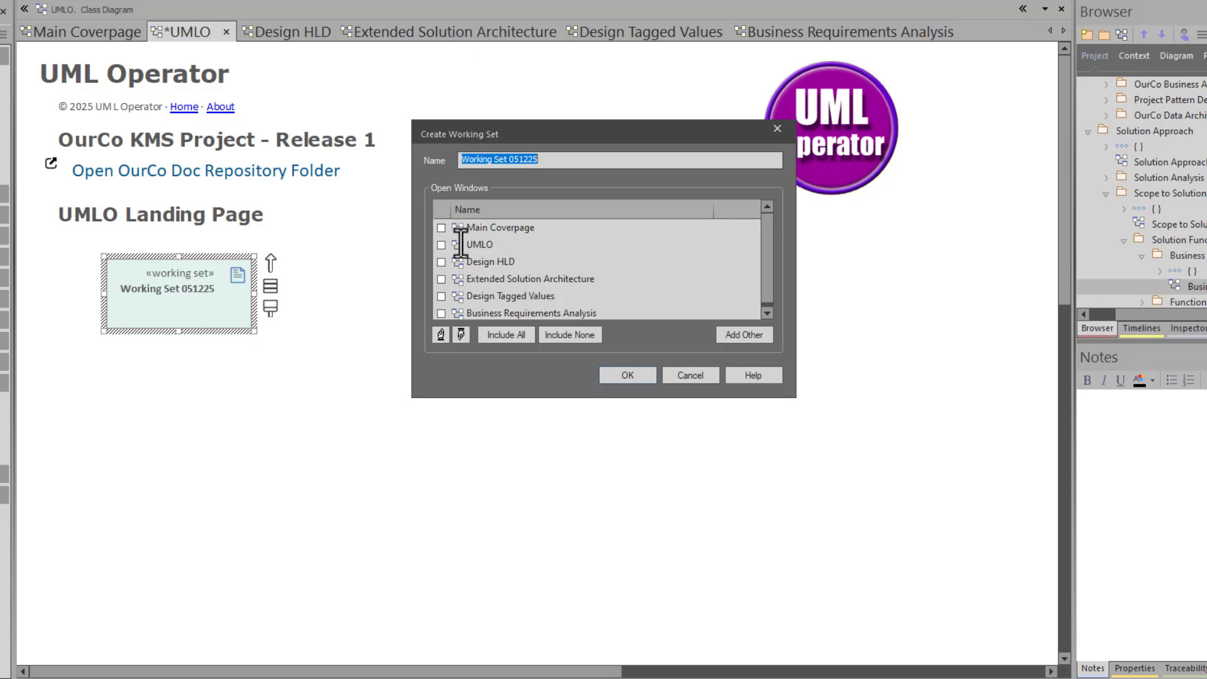
left_click(503, 337)
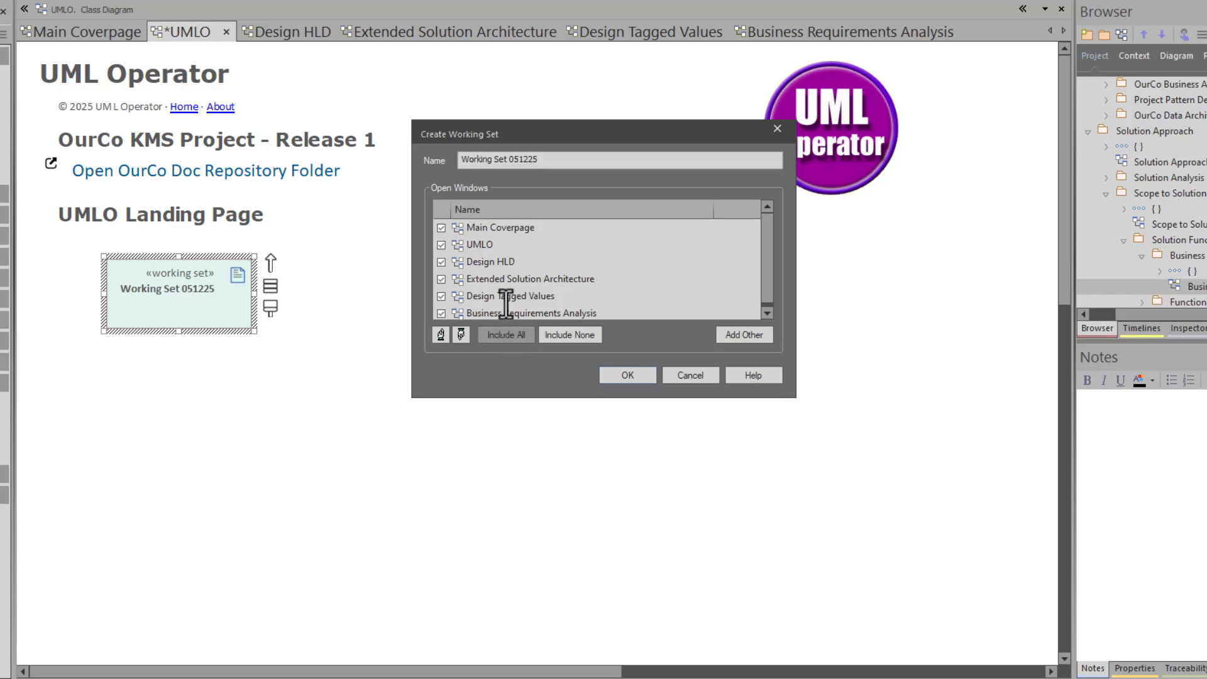
left_click(440, 228)
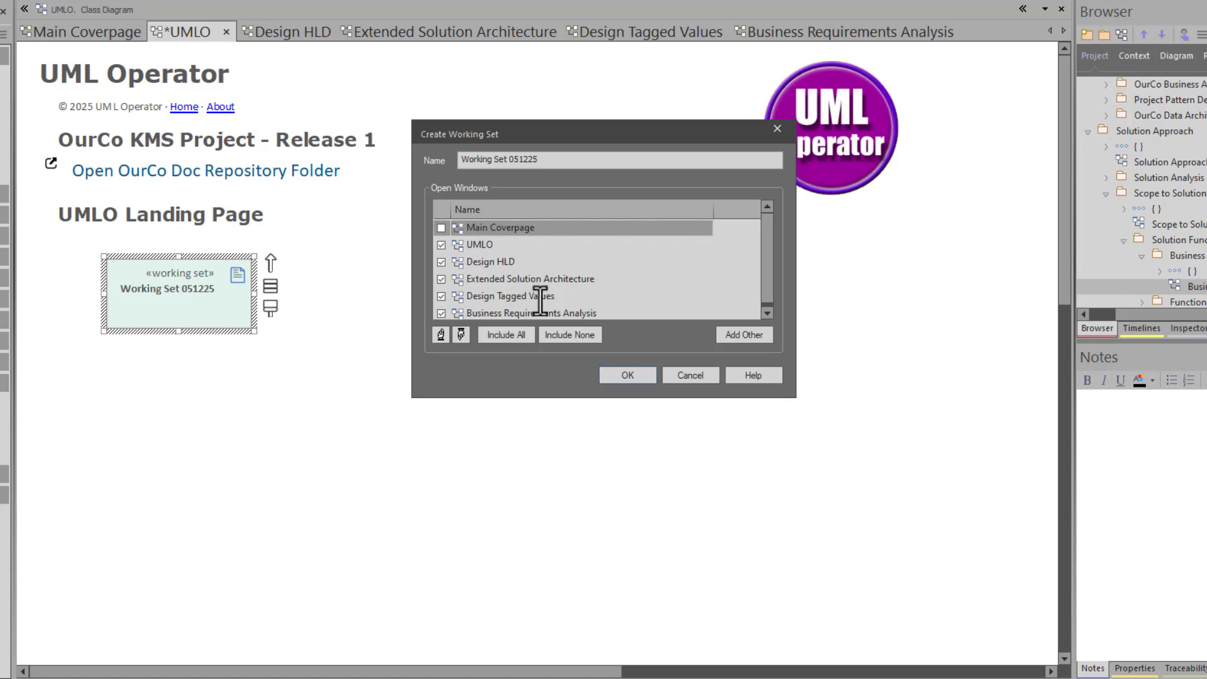
left_click(634, 372)
left_click(445, 403)
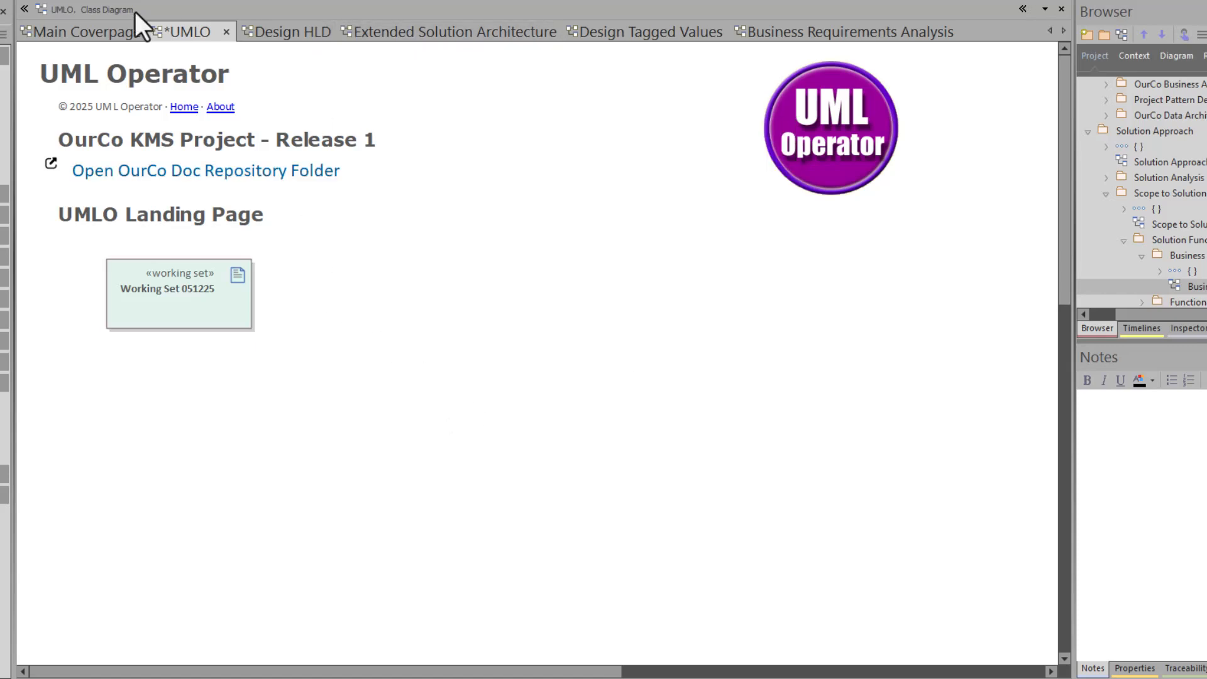
Close all diagrams except UMLO and save the UMLO diagram
right_click(91, 32)
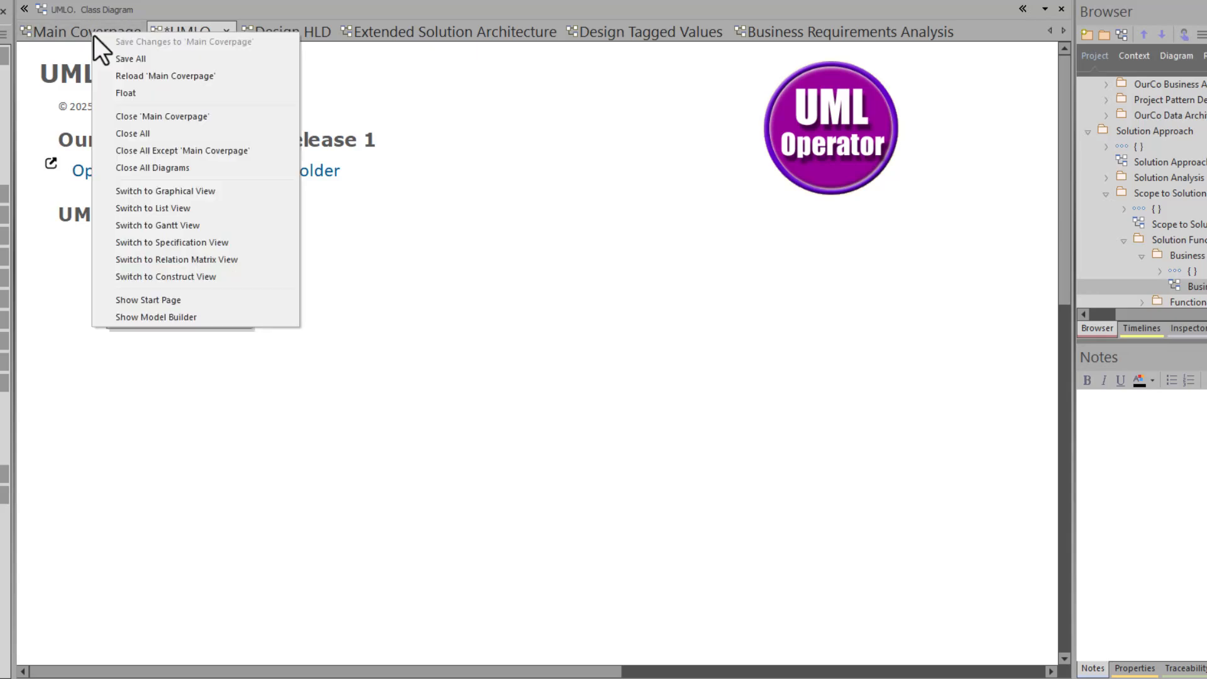
left_click(84, 29)
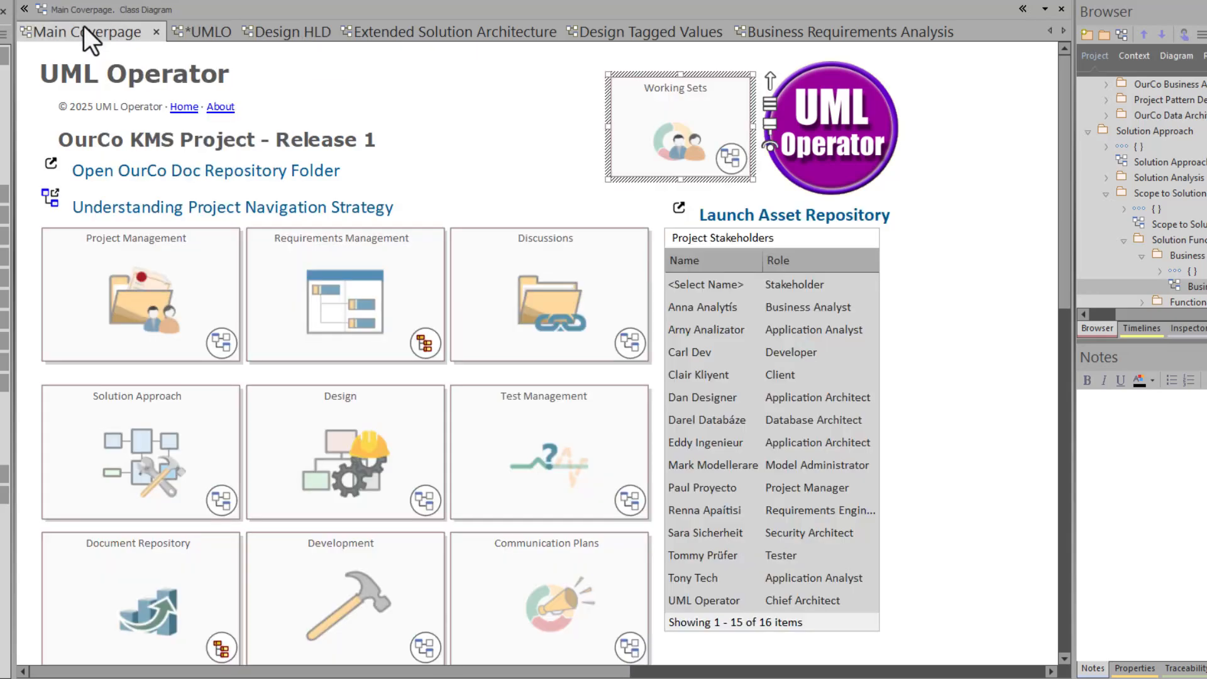
right_click(201, 36)
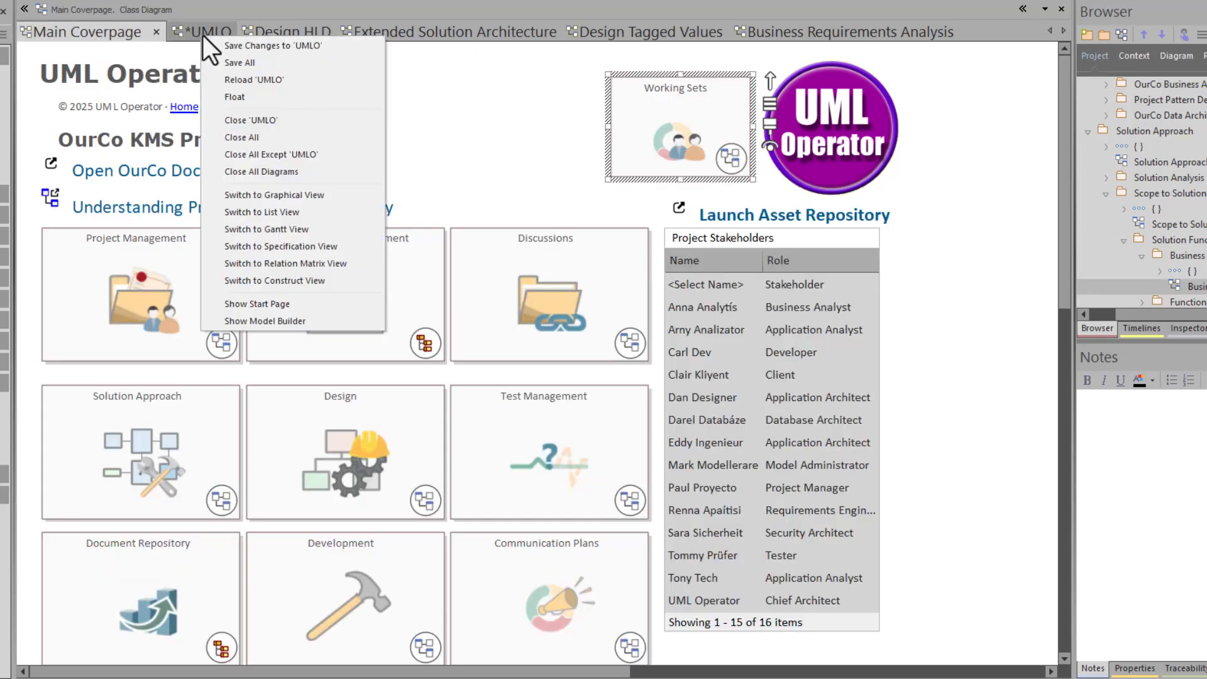
left_click(293, 160)
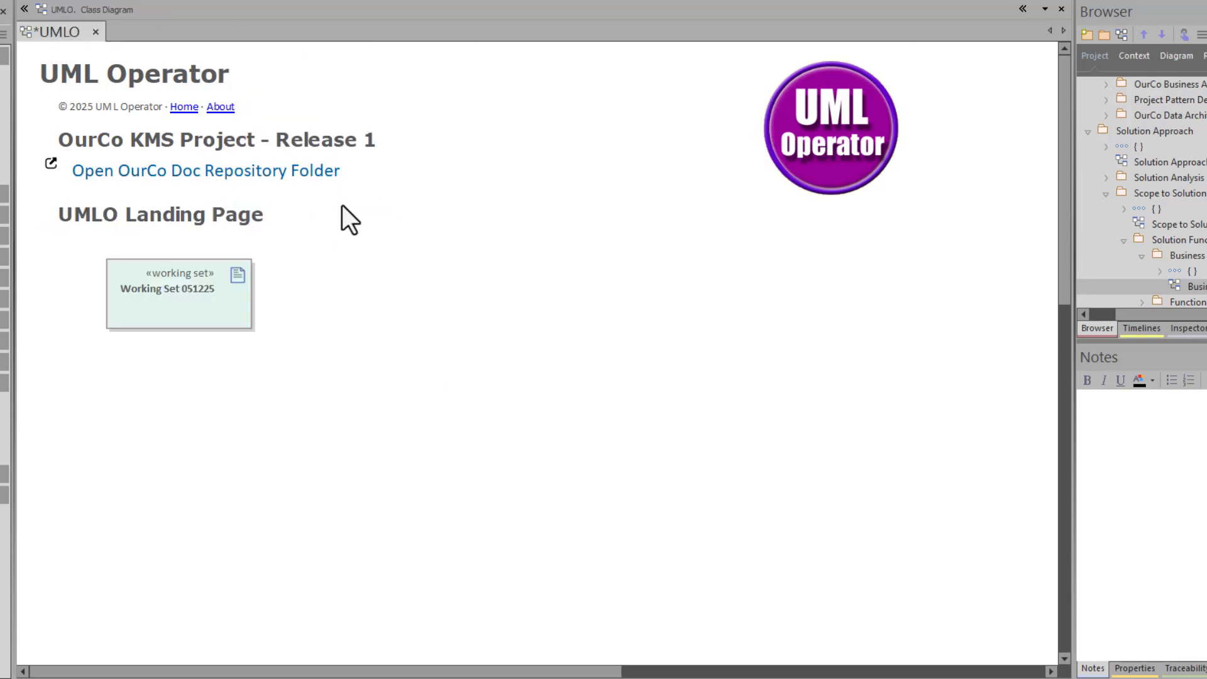
key("ctrl+s")
Test the working set by reopening its diagrams, then close all except UMLO again
double_click(196, 312)
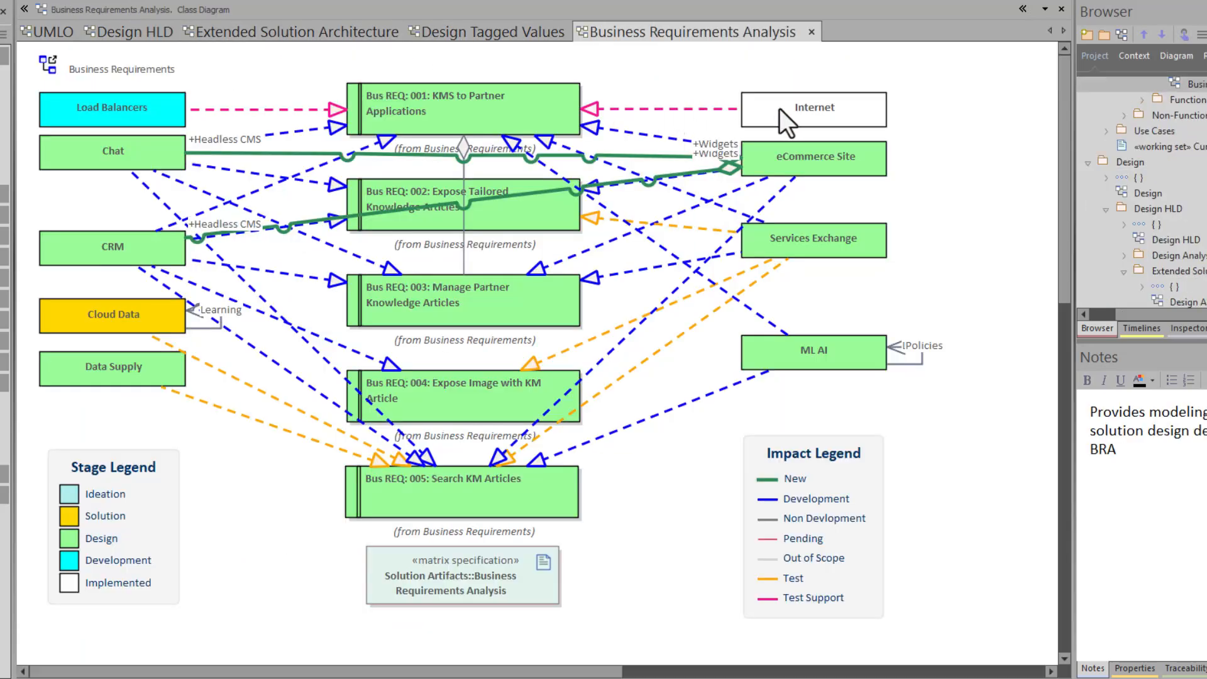
left_click(54, 32)
right_click(54, 32)
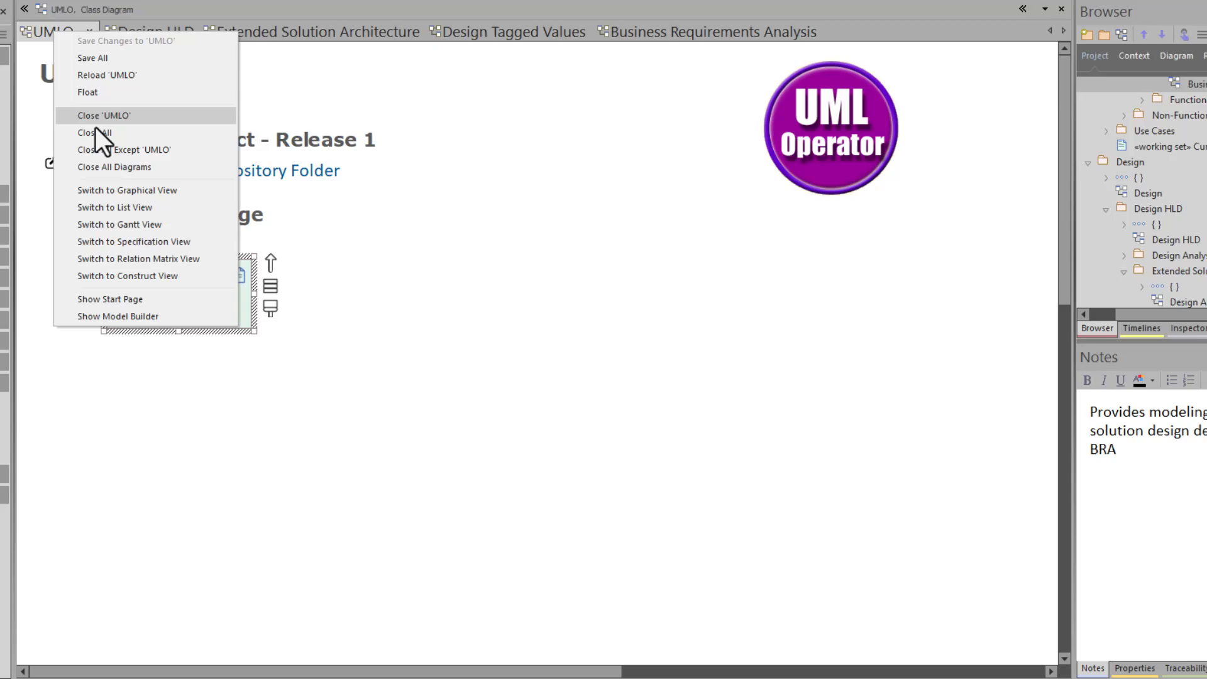
left_click(120, 157)
left_click(253, 356)
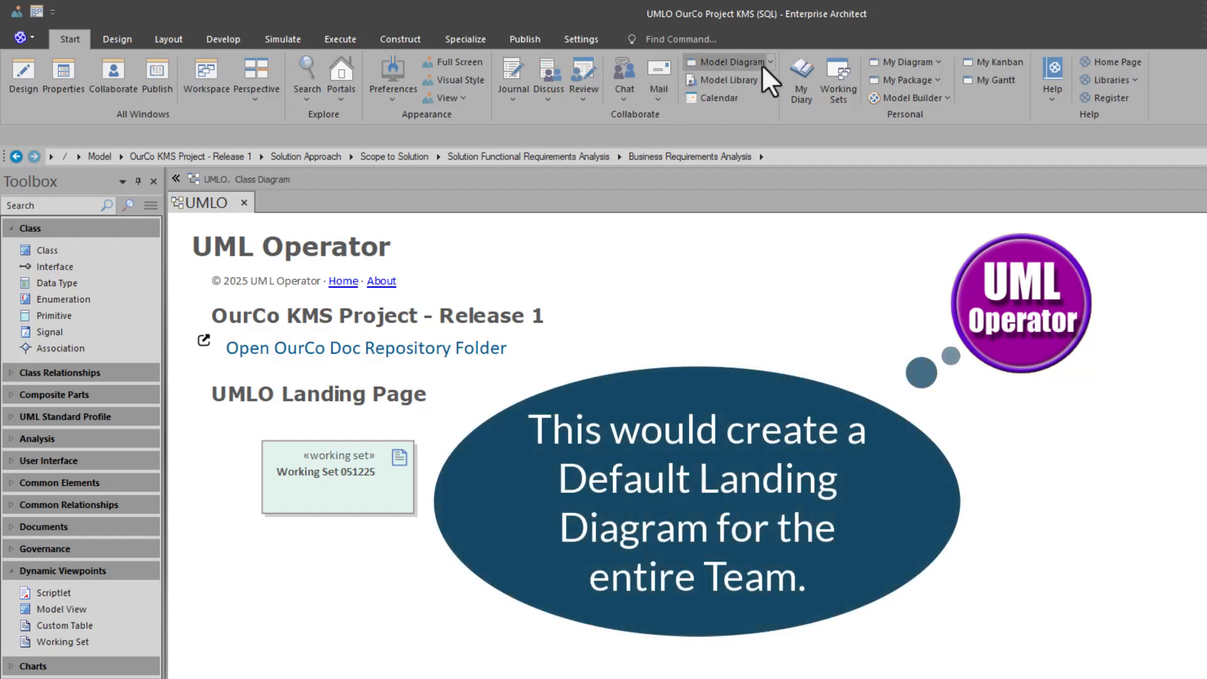
Open and close the Main Coverpage, then set the UMLO landing diagram as the default diagram
left_click(762, 64)
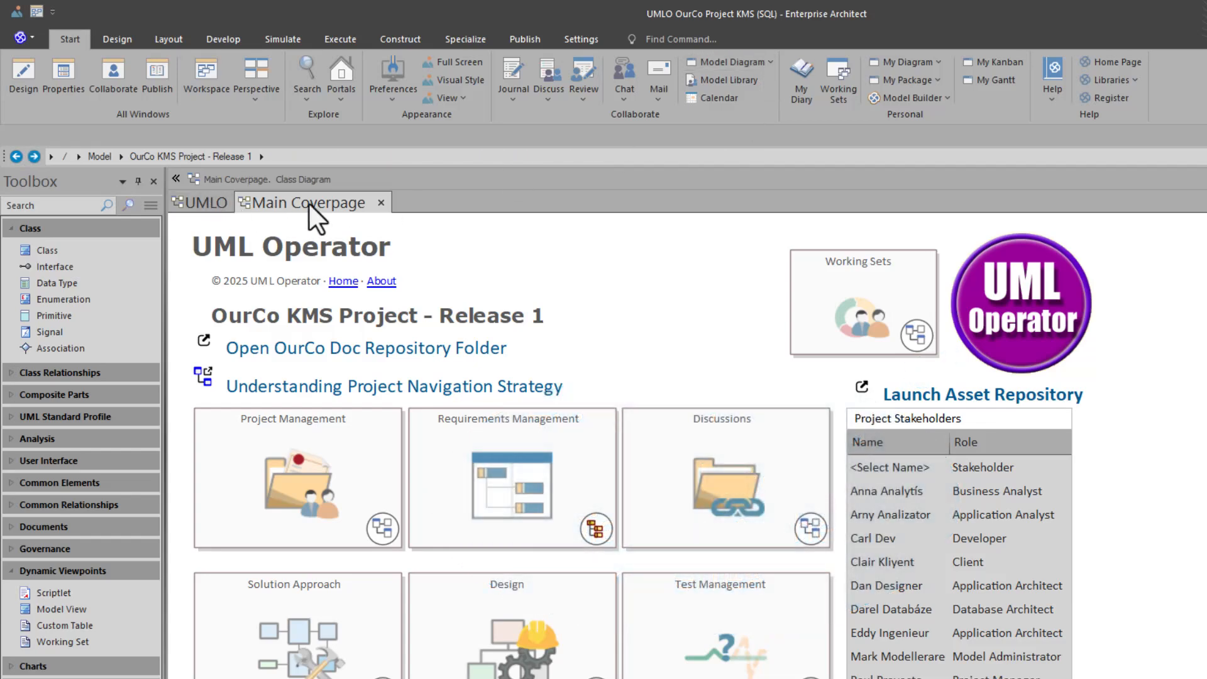
left_click(381, 202)
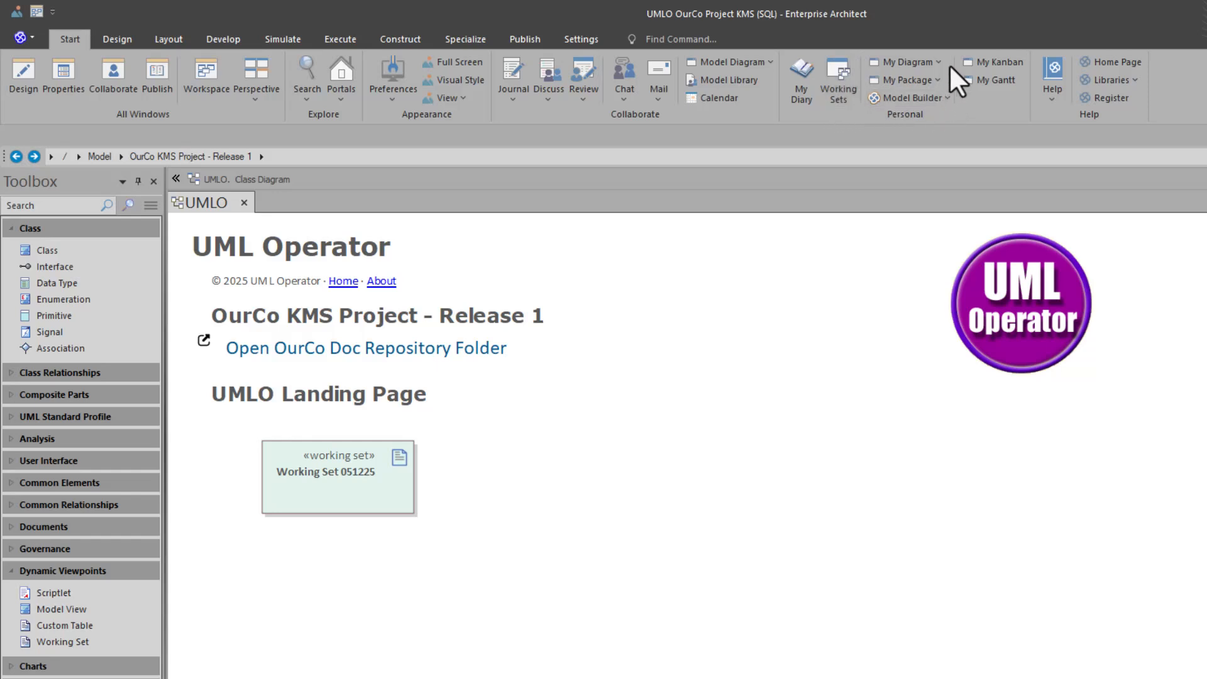
left_click(921, 62)
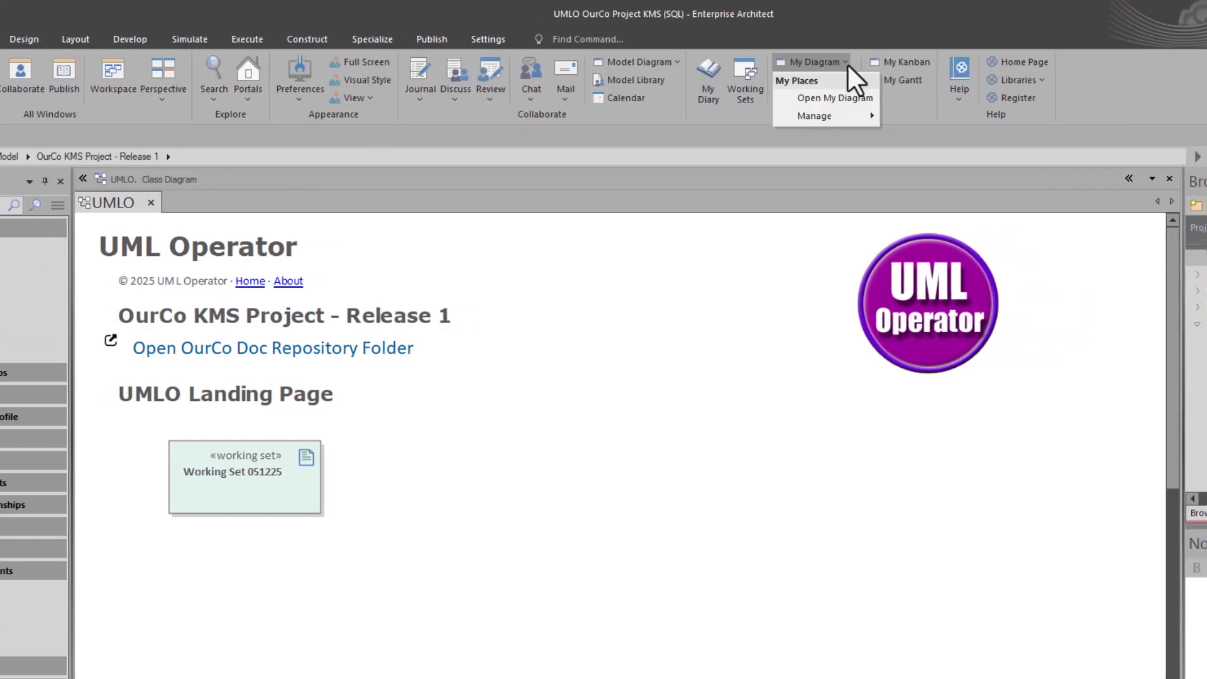
mouse_move(793, 115)
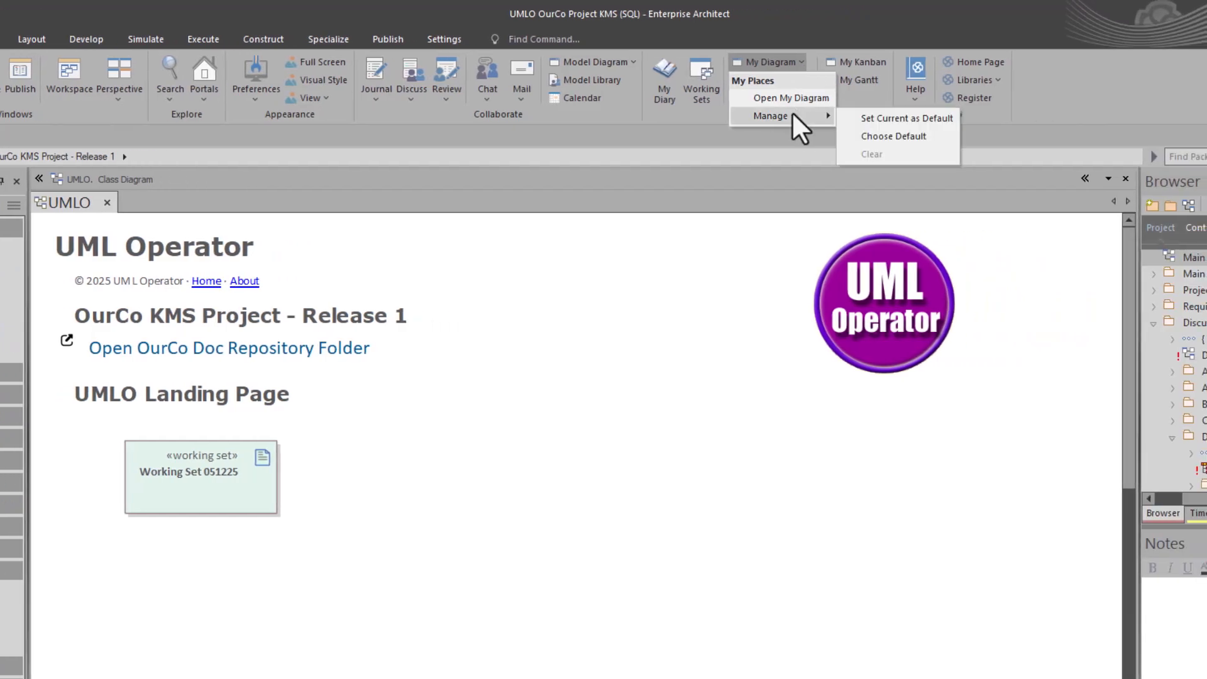
left_click(899, 120)
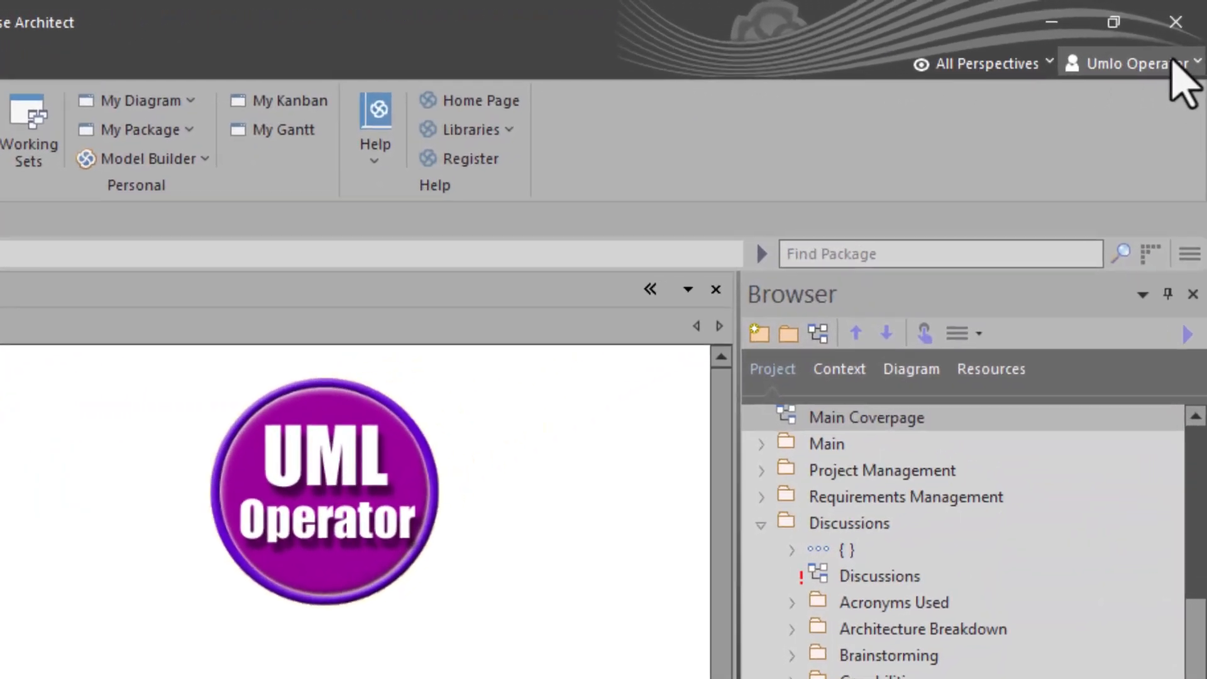
Log back into the repository as another user so the UMLO landing page opens automatically
left_click(1193, 38)
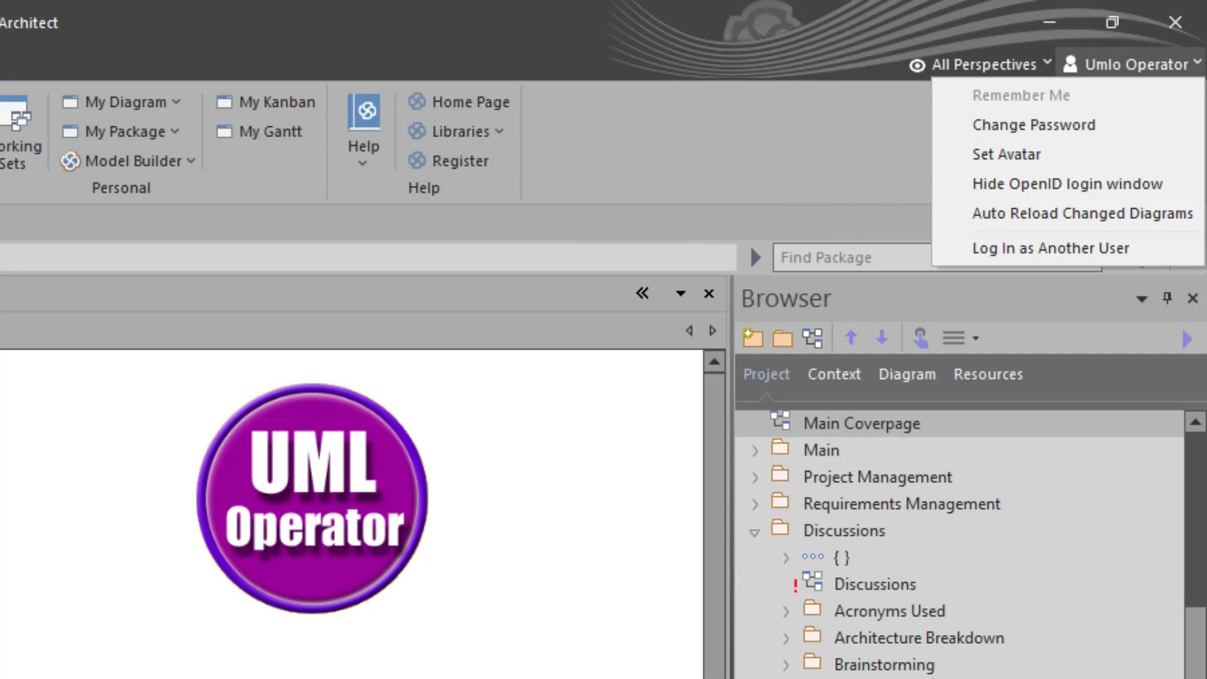
left_click(513, 341)
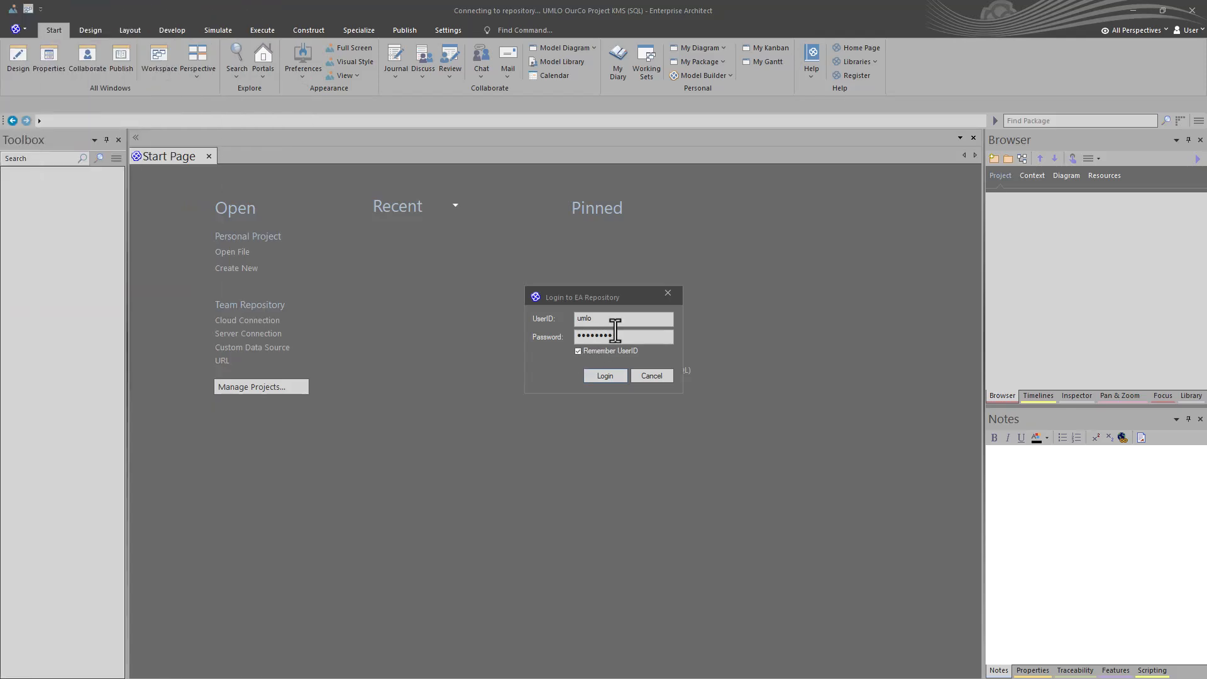
left_click(599, 374)
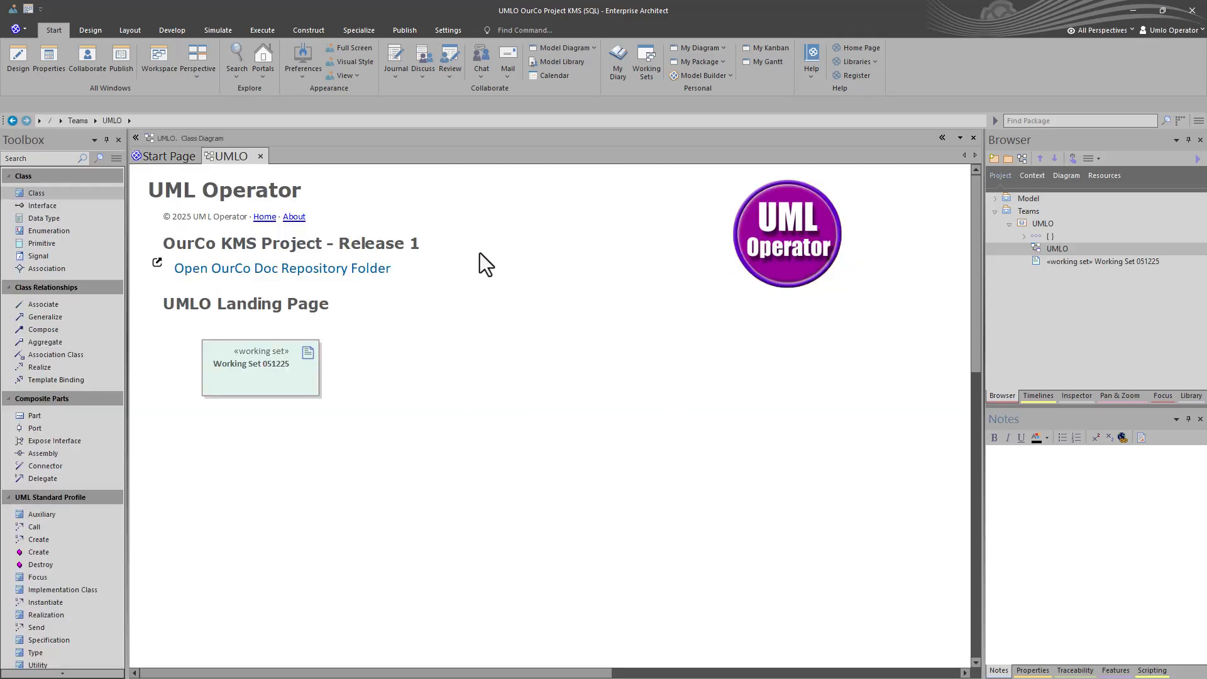
Check the My Diagram default-diagram management options without changing anything
left_click(719, 49)
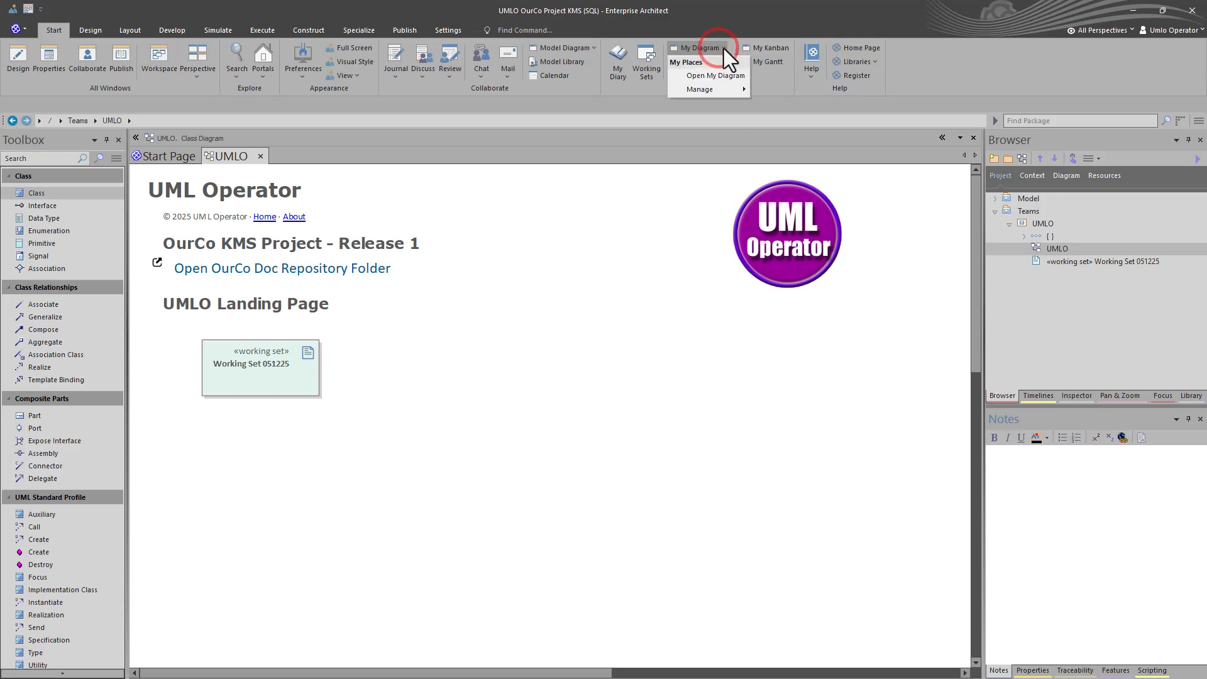
left_click(714, 89)
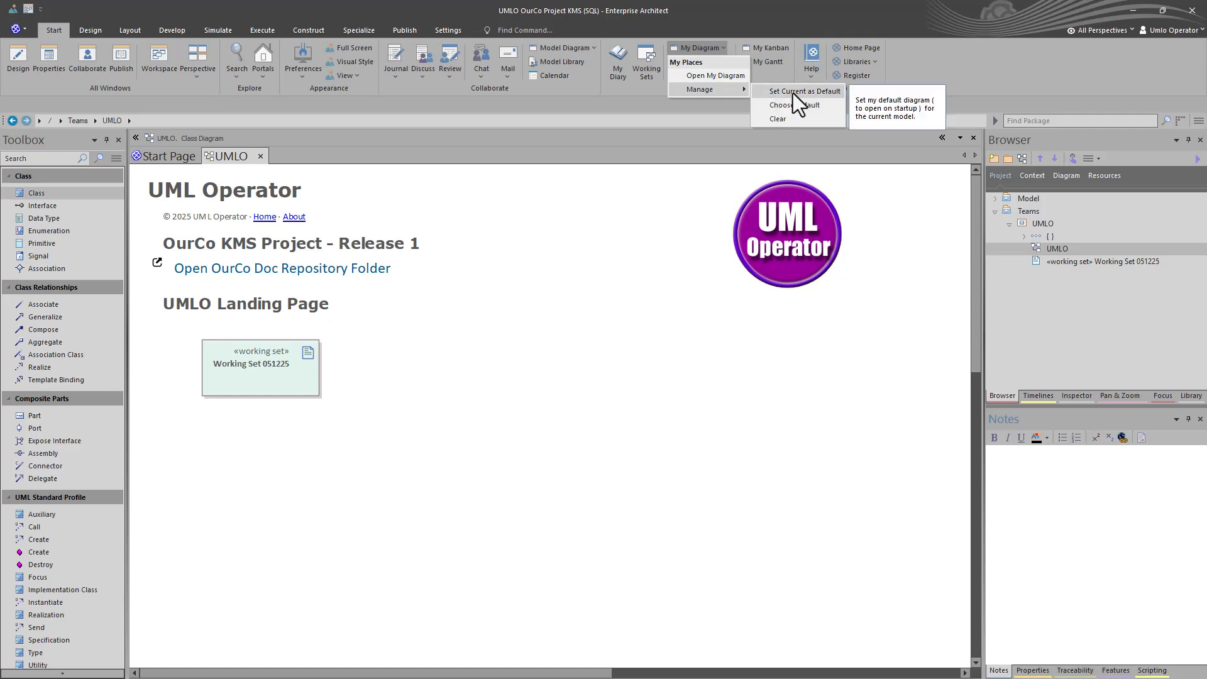
left_click(656, 356)
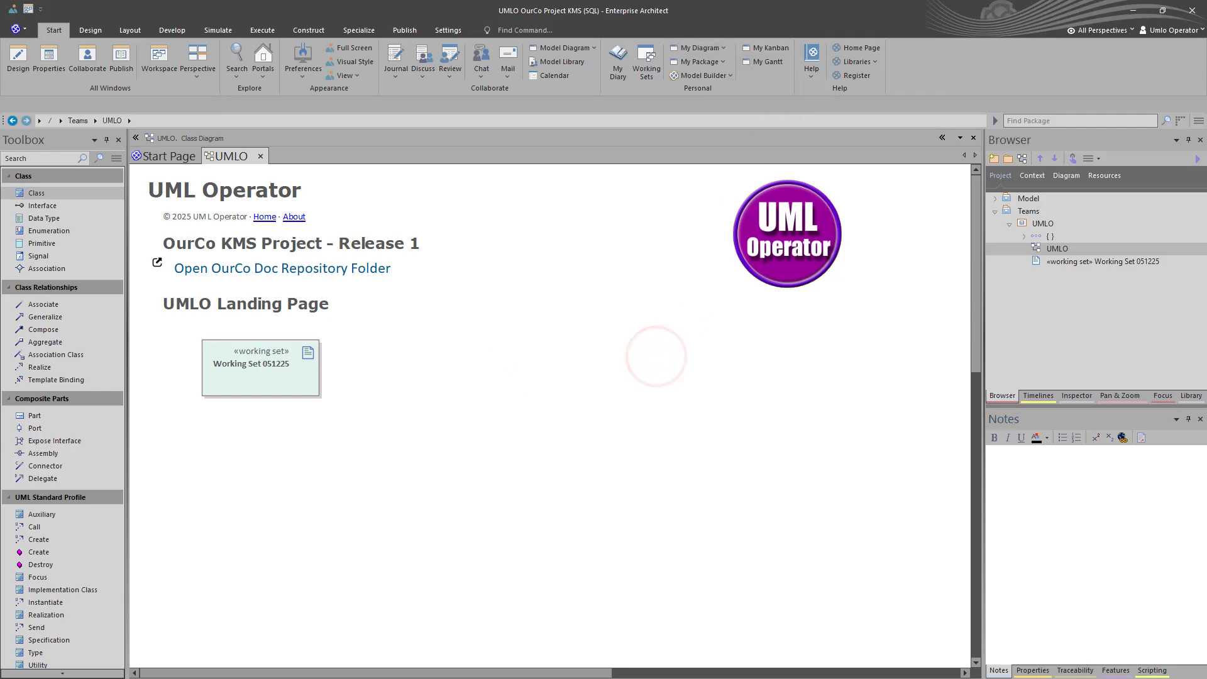
Launch Working Set 051225 and review its Design HLD, Extended Solution Architecture, Tagged Values and Business Requirements diagrams
double_click(277, 374)
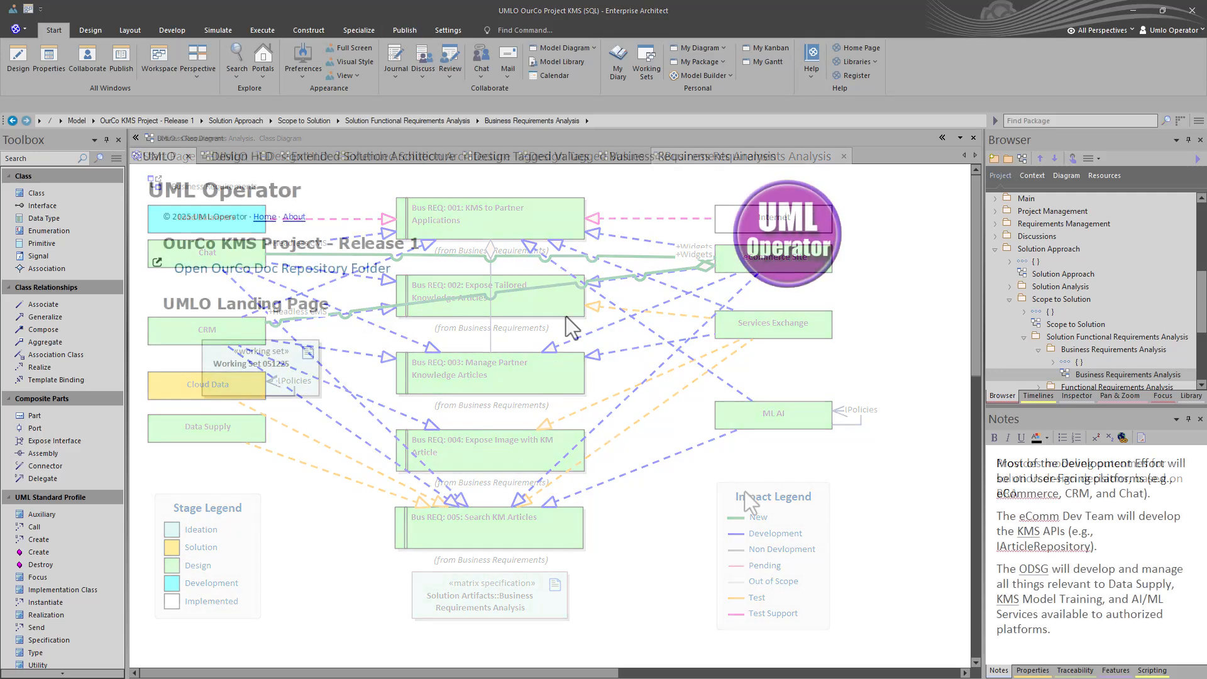
left_click(202, 156)
left_click(335, 154)
left_click(494, 154)
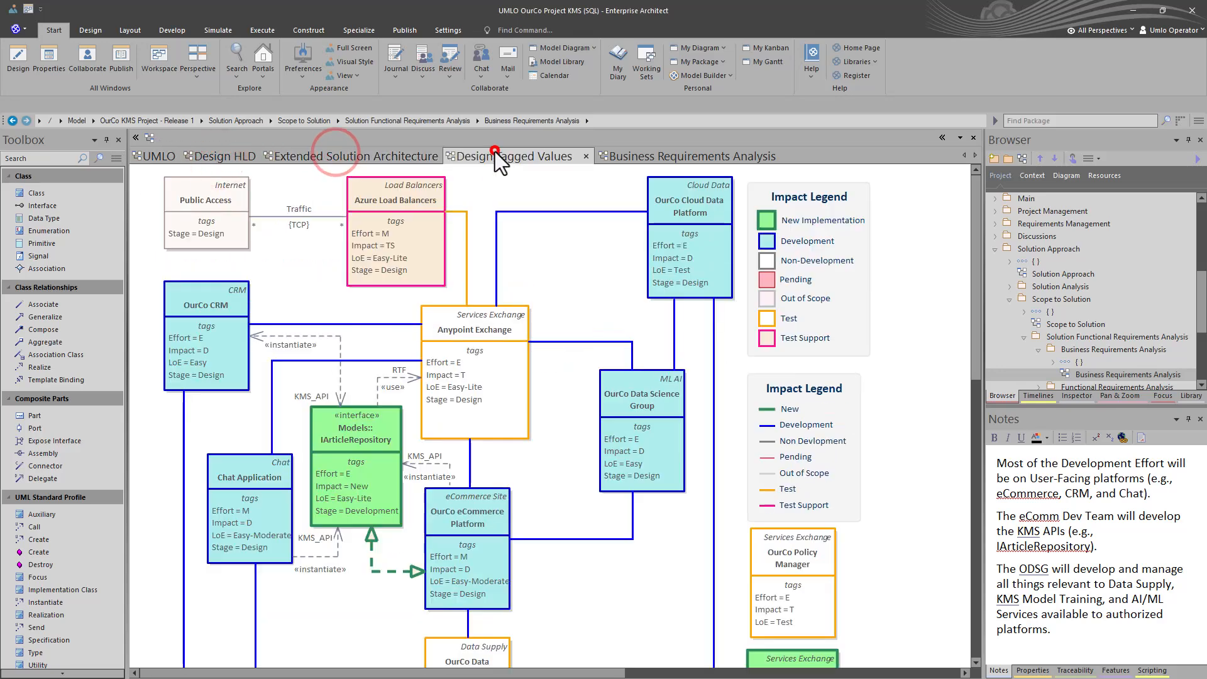
left_click(621, 156)
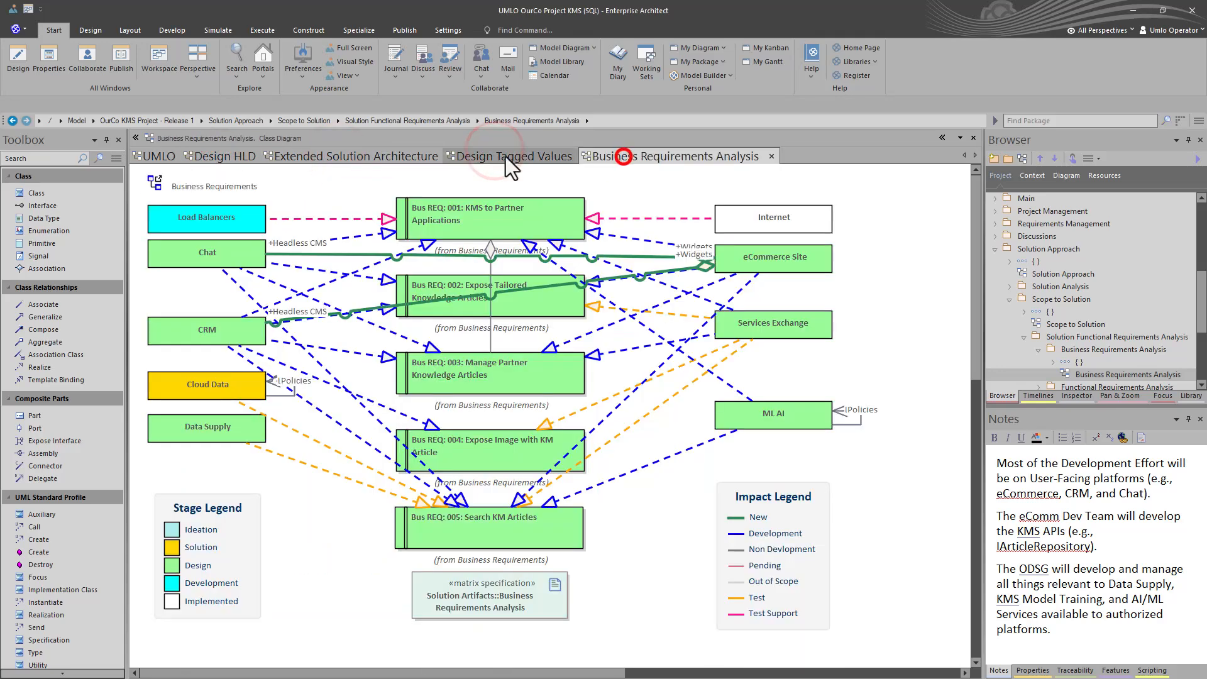
left_click(234, 153)
left_click(136, 153)
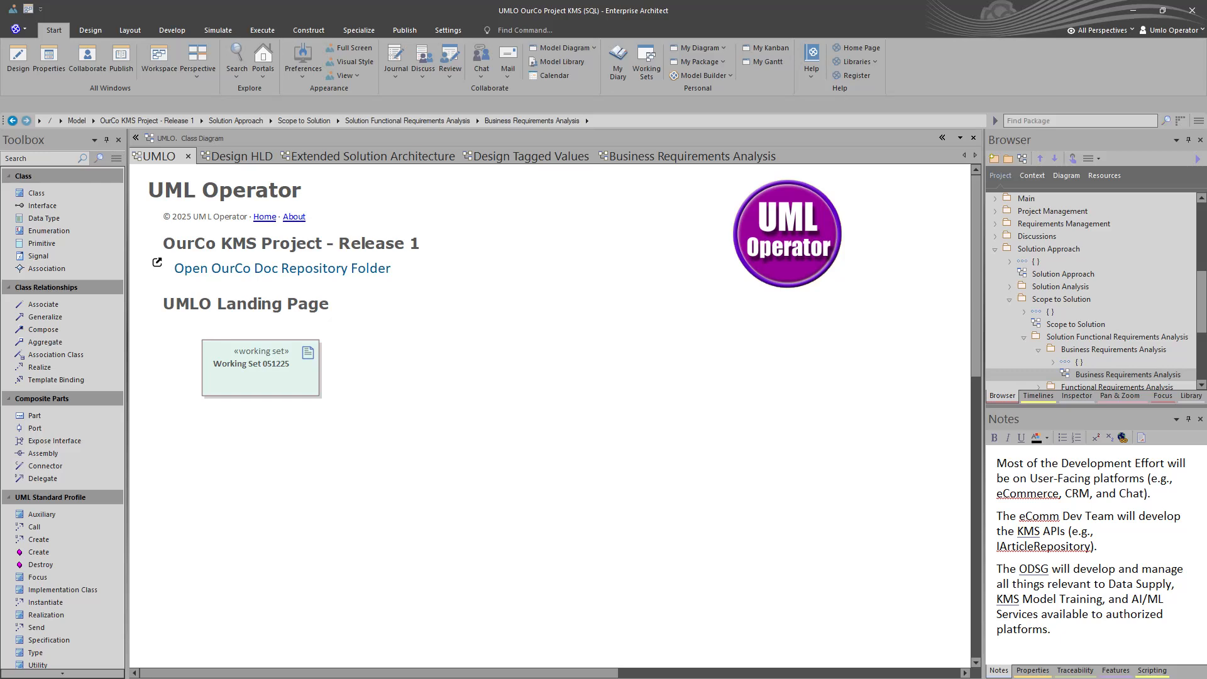
Save the project as shortcut umloShortcut_R1DesignSession_051225.qea in Shortcuts\UMLO Shortcuts, overwriting the existing file
left_click(24, 30)
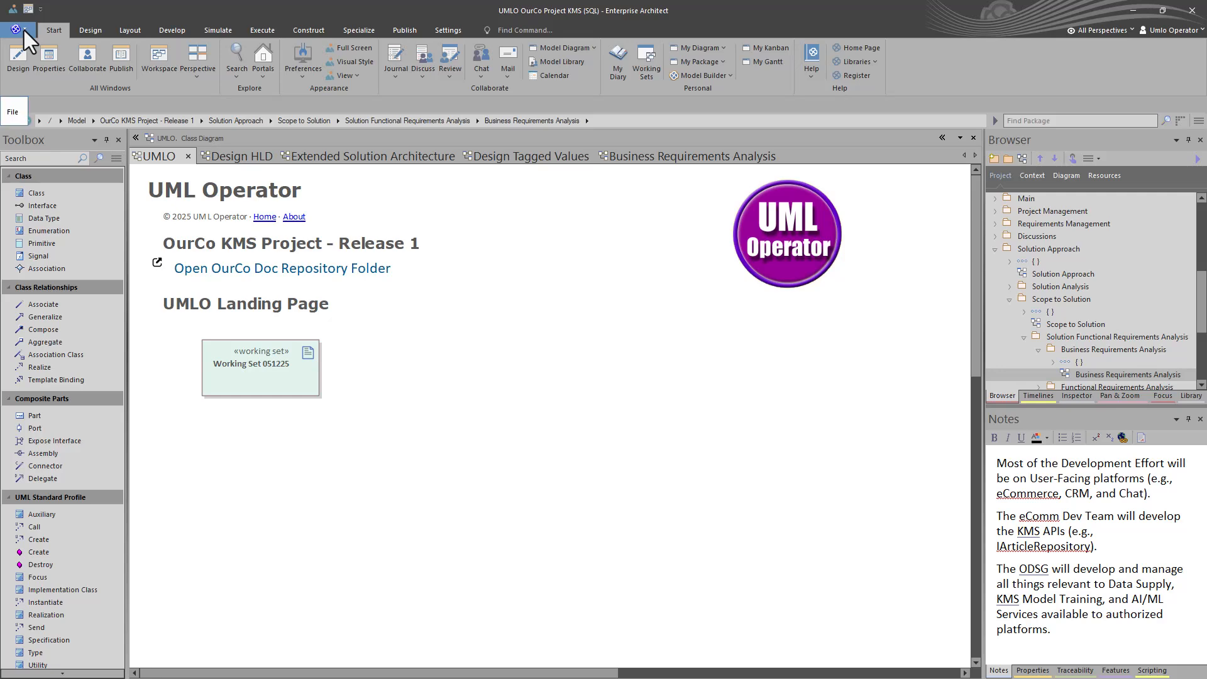
left_click(24, 30)
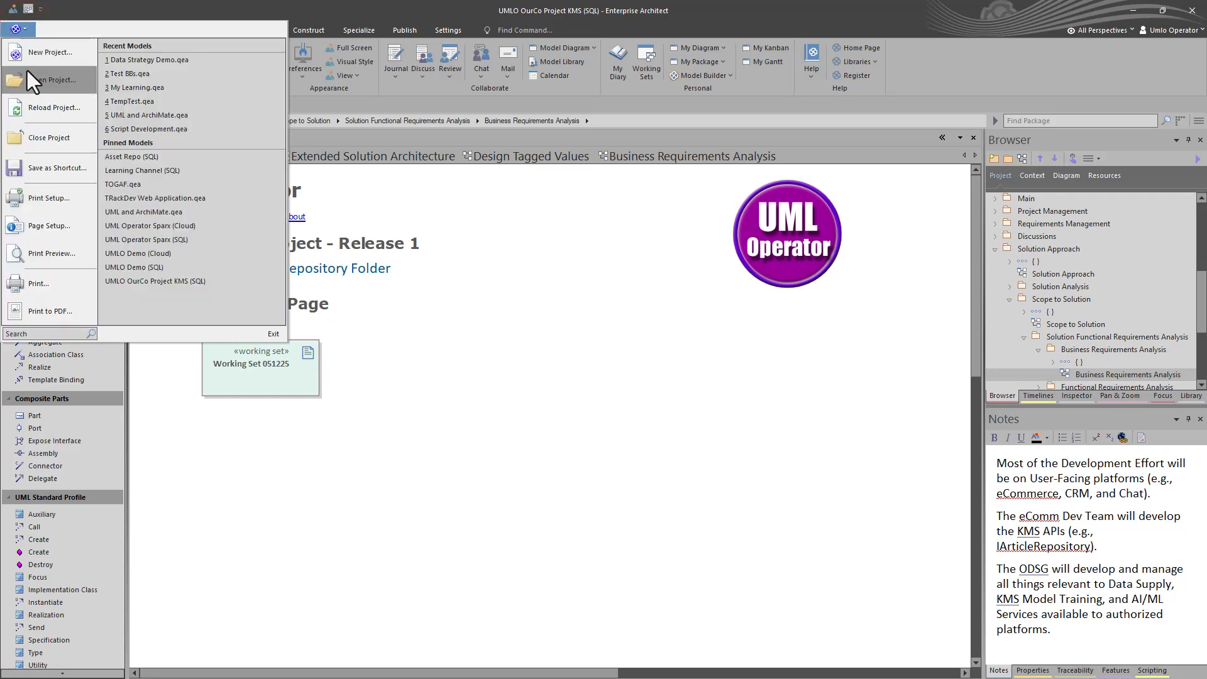
left_click(47, 169)
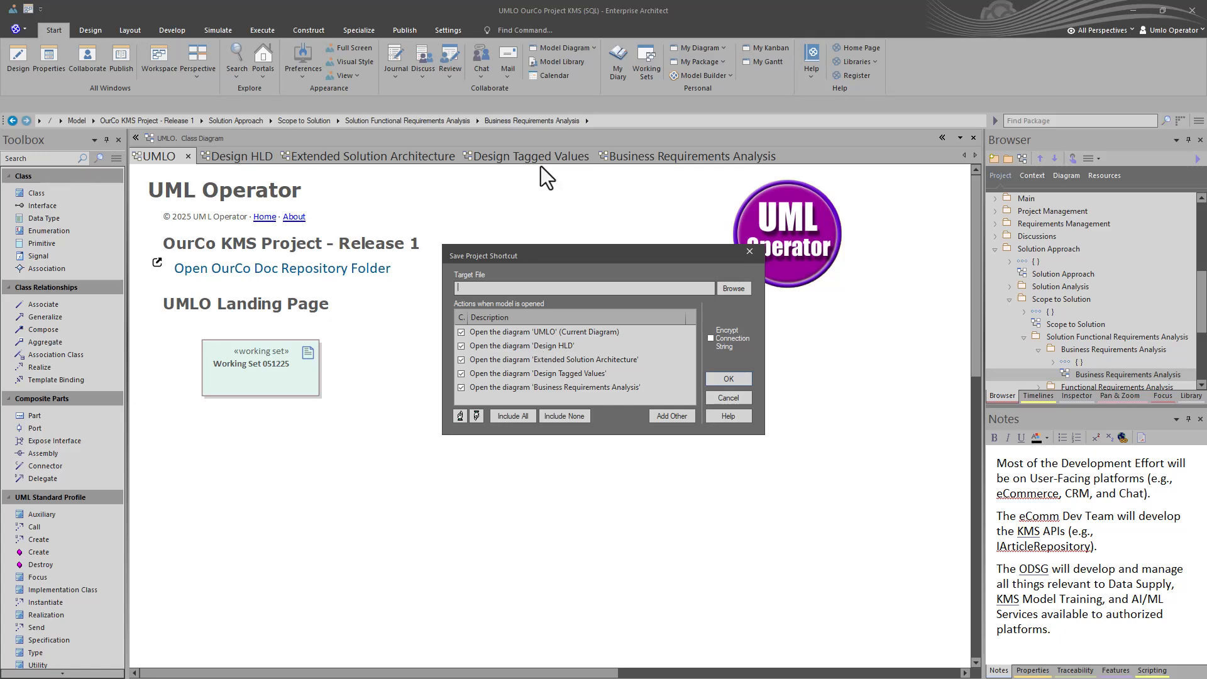
left_click(733, 288)
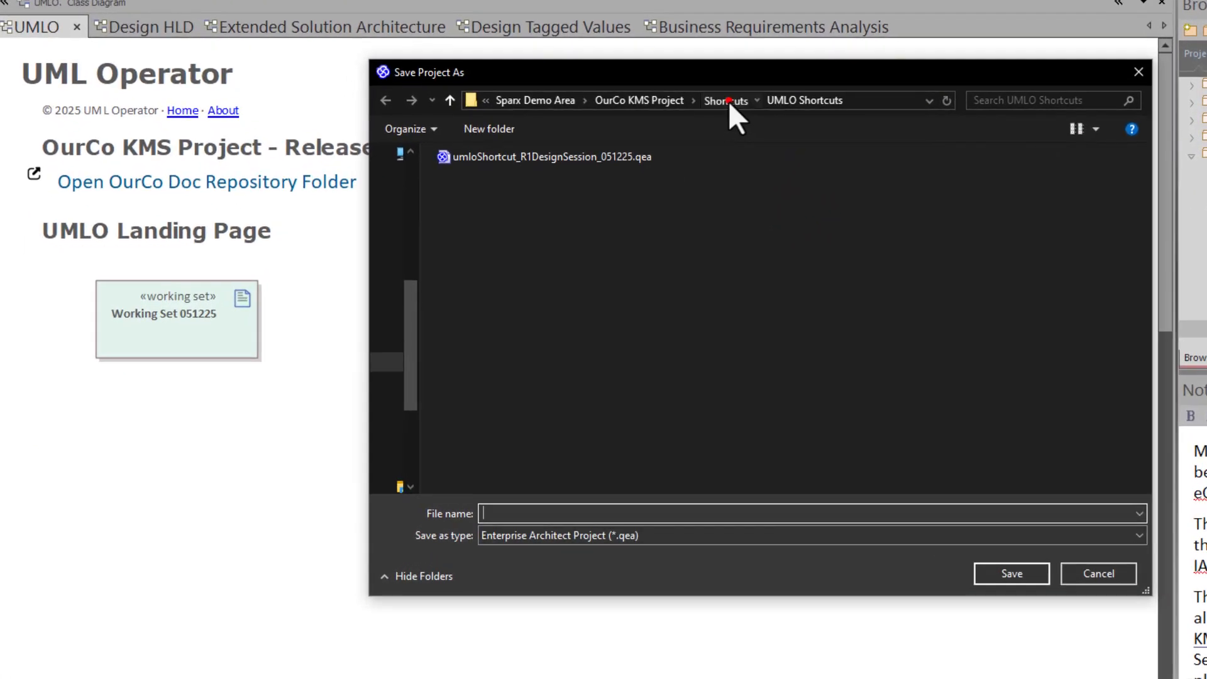
left_click(709, 124)
double_click(521, 156)
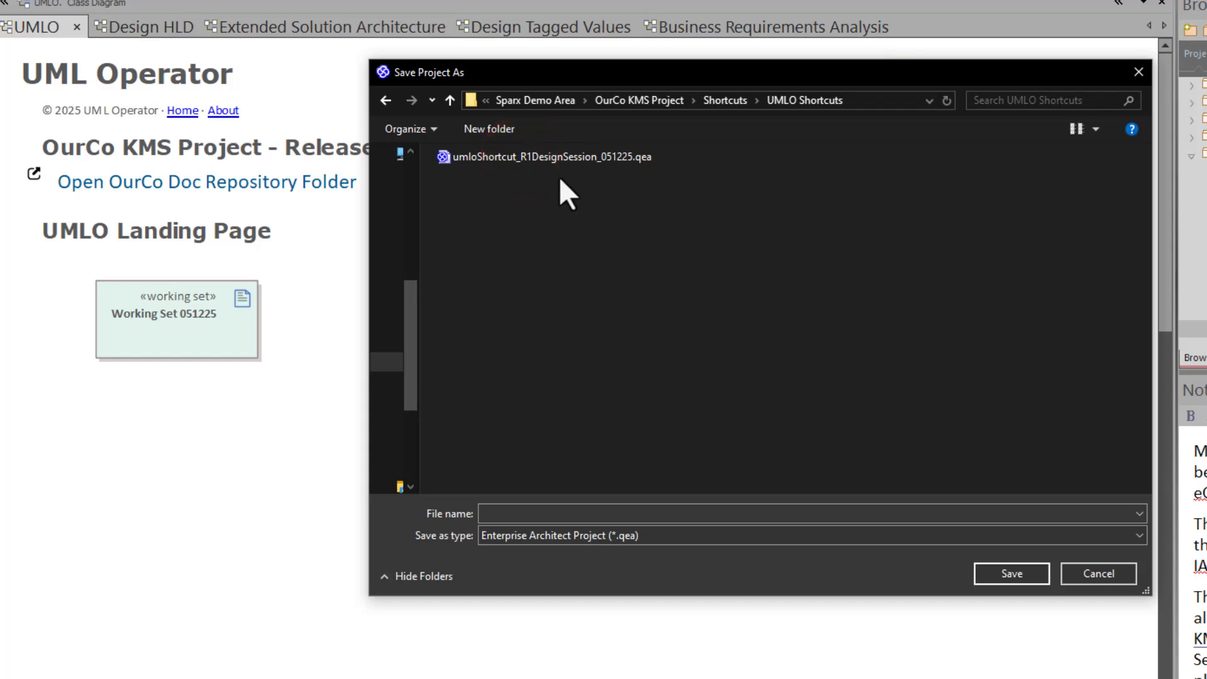
left_click(549, 160)
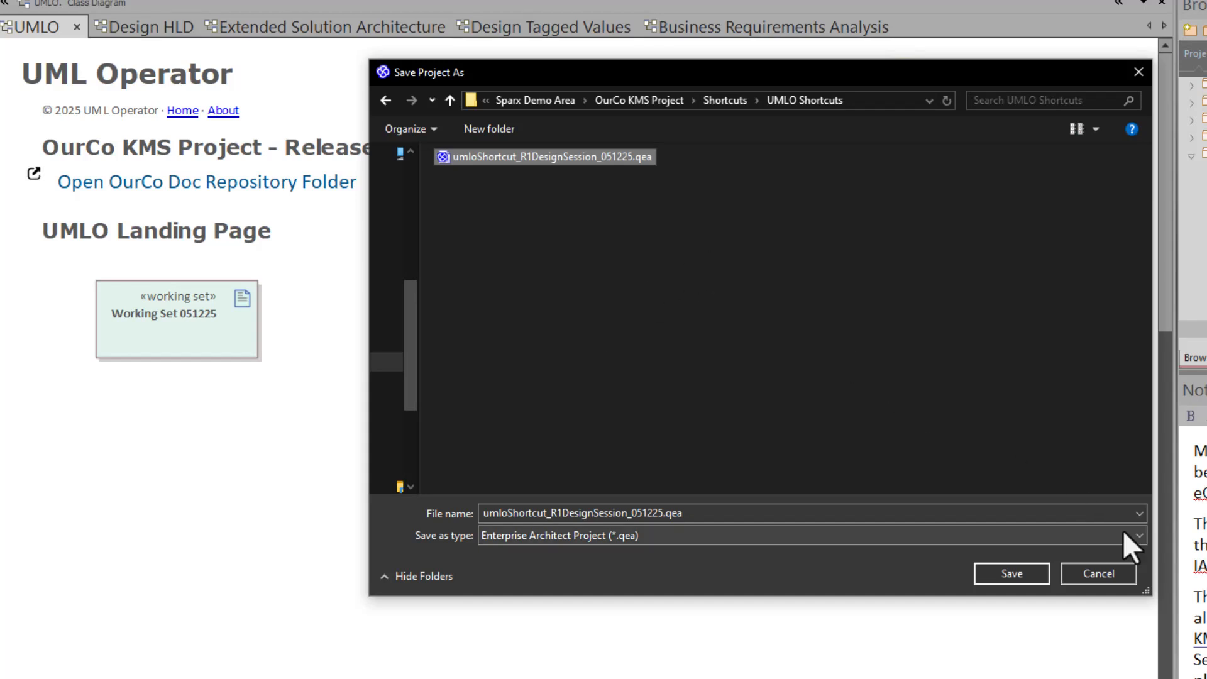
left_click(1011, 575)
left_click(696, 293)
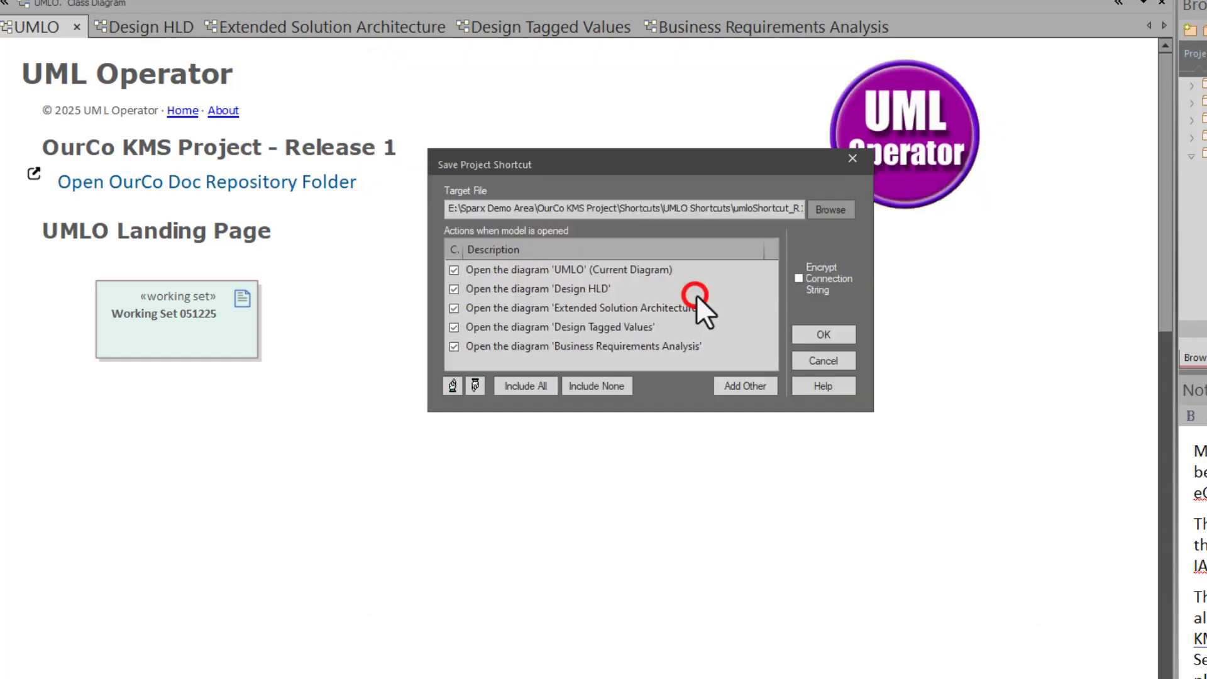
left_click(816, 338)
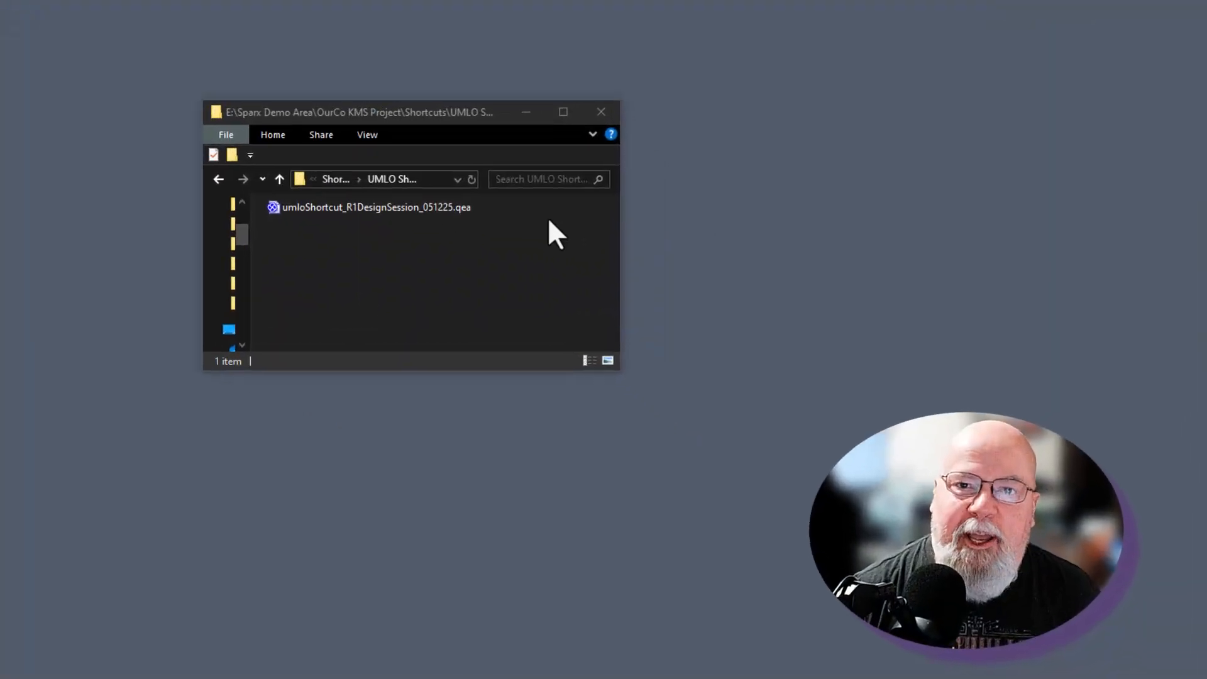
Open umloShortcut_R1DesignSession_051225.qea from the UMLO Shortcuts folder and submit the repository login
left_click(379, 206)
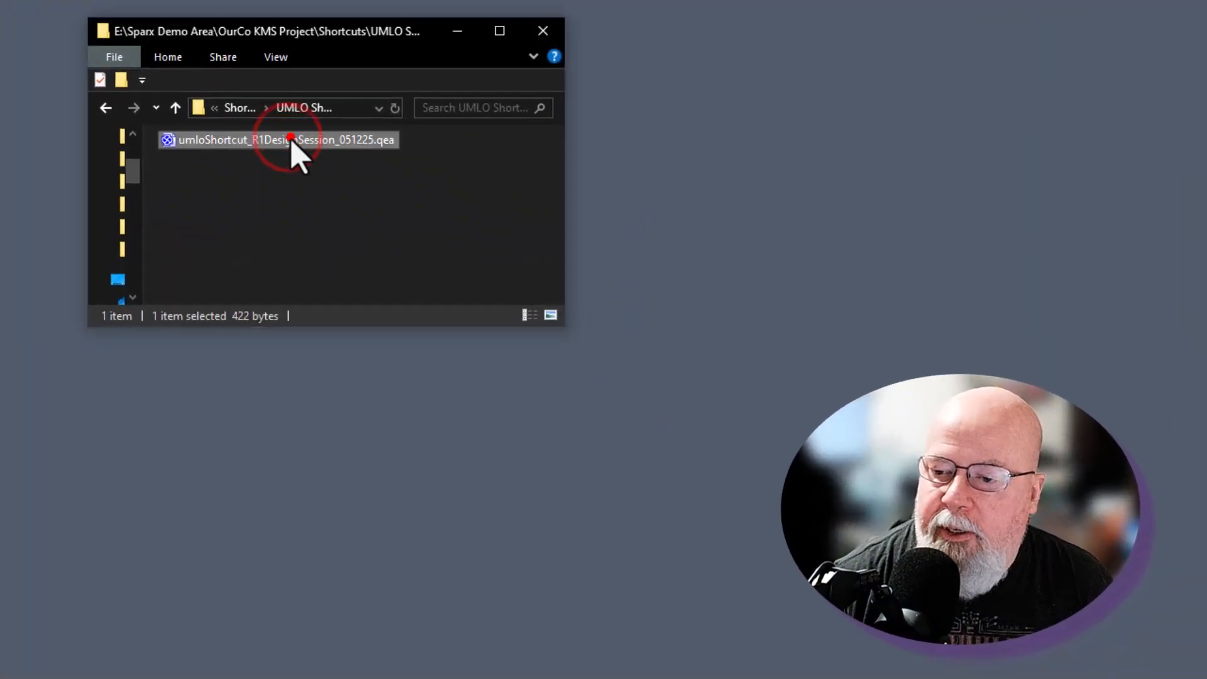
double_click(290, 141)
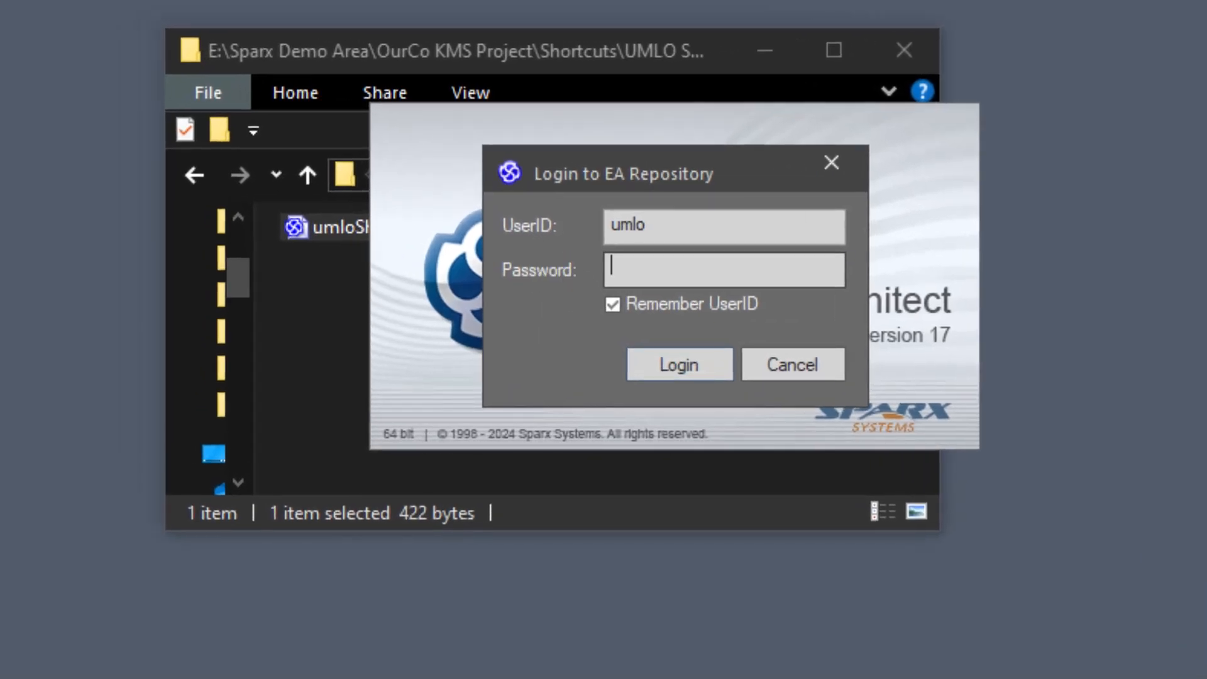
key("Return")
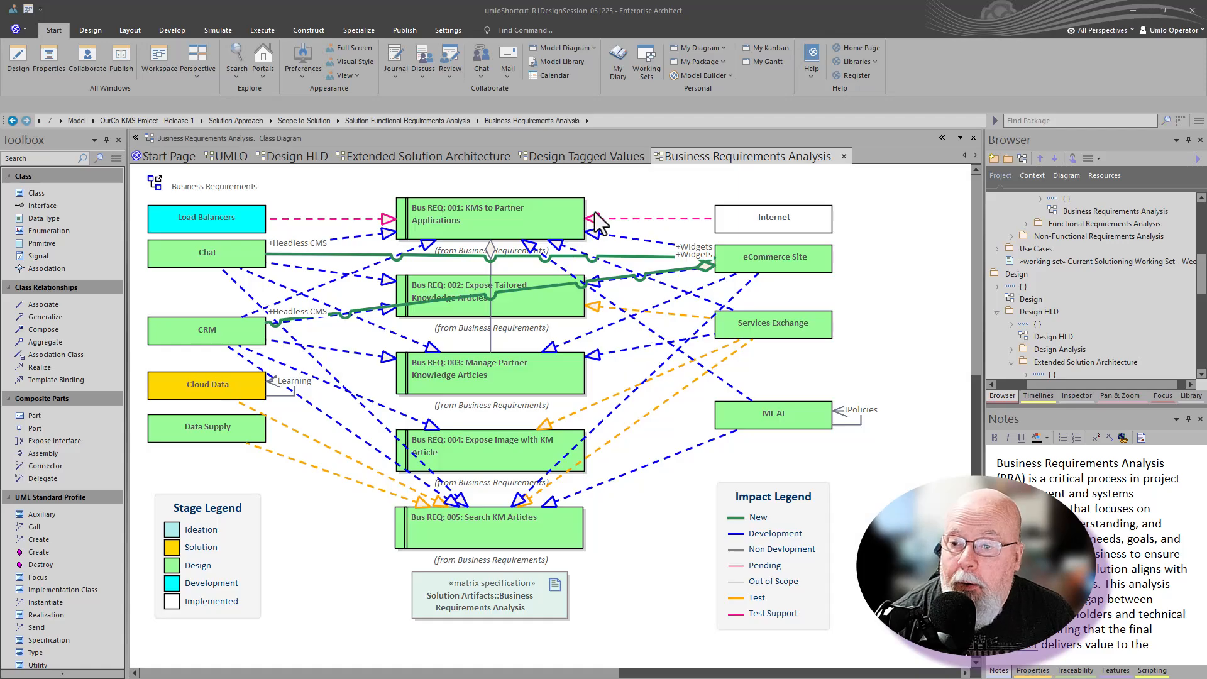
Check the reopened Design Tagged Values, Extended Solution Architecture, Design HLD and UMLO diagram tabs
left_click(591, 157)
left_click(488, 155)
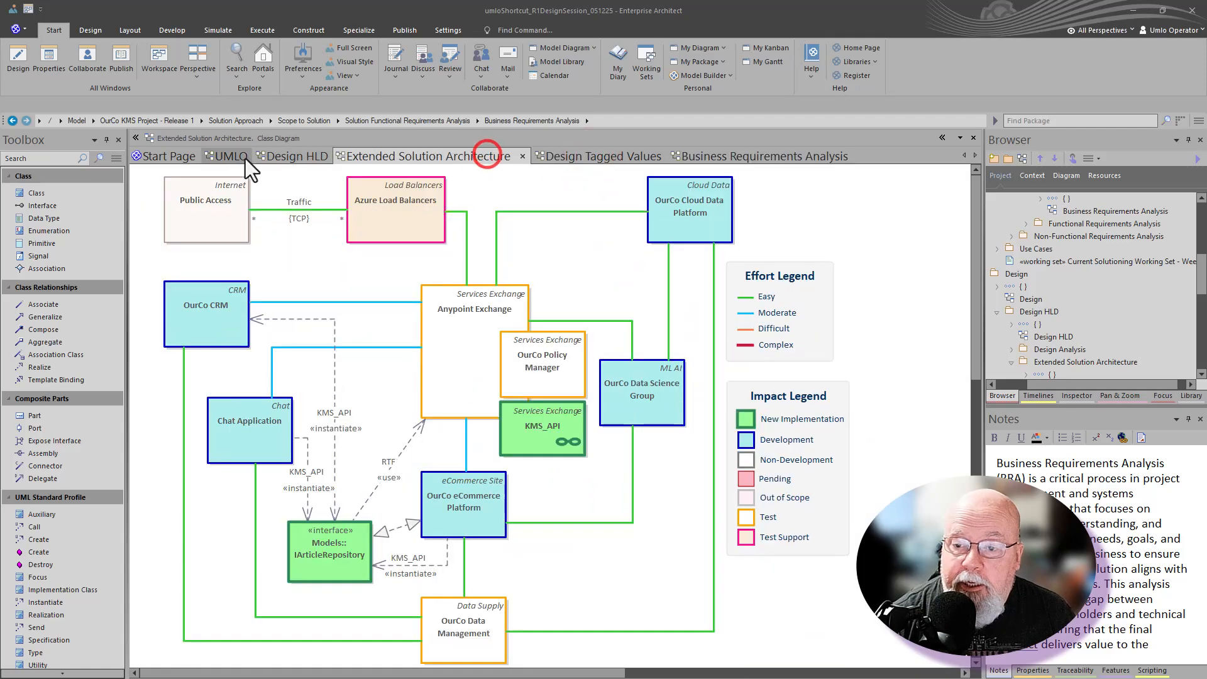
left_click(293, 156)
left_click(232, 156)
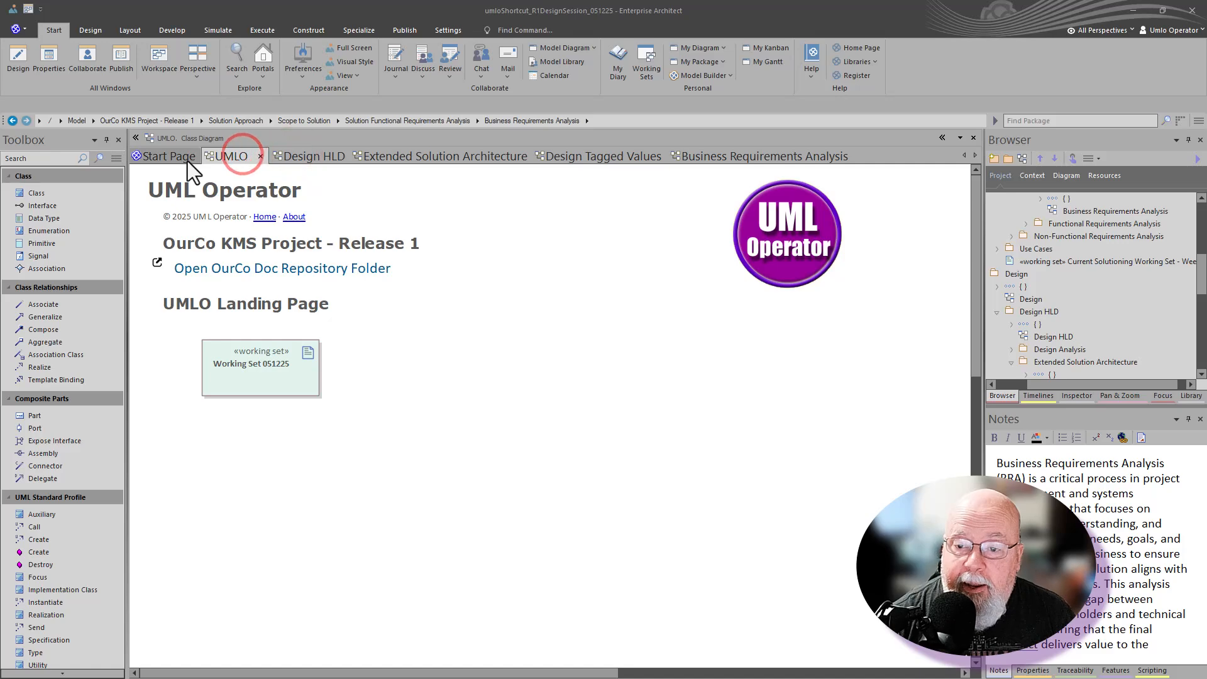